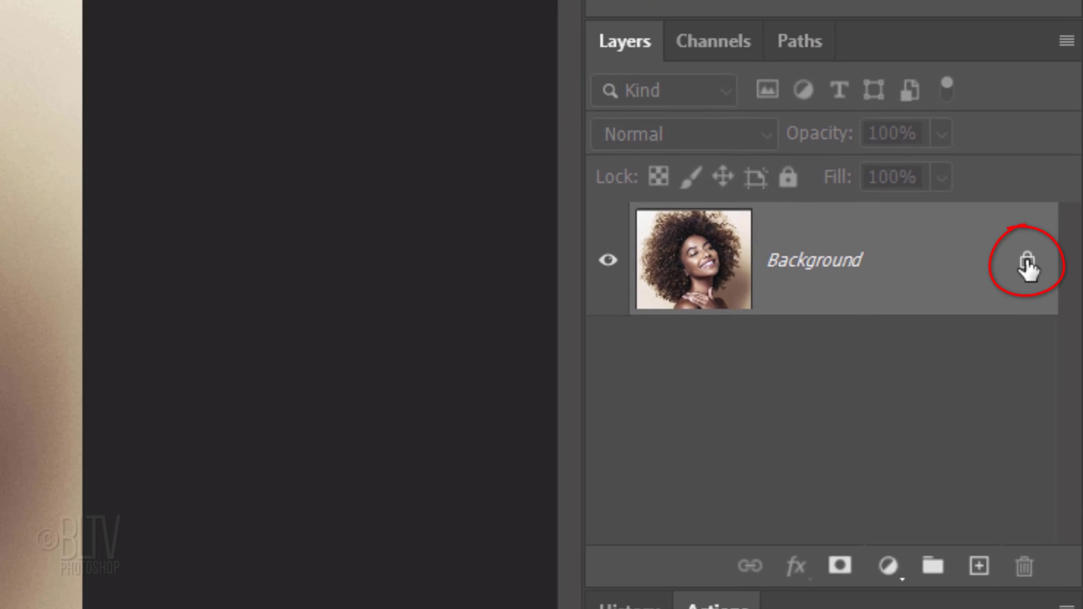
Unlock the Background layer, auto-remove the portrait's background, and convert Layer 0 to a Smart Object.
left_click(1026, 262)
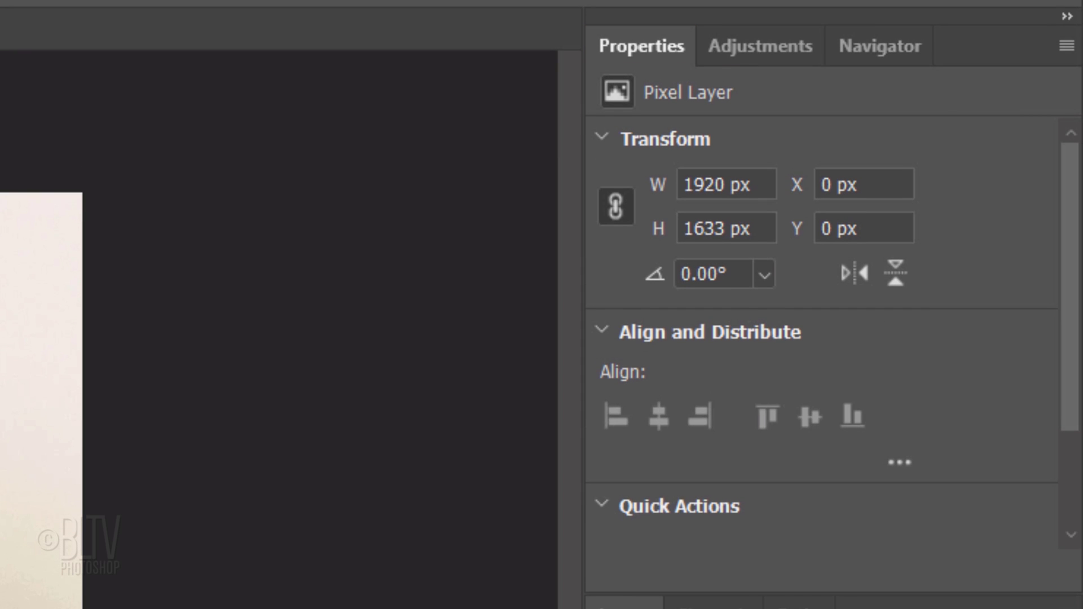
left_click_drag(1071, 408, 1070, 565)
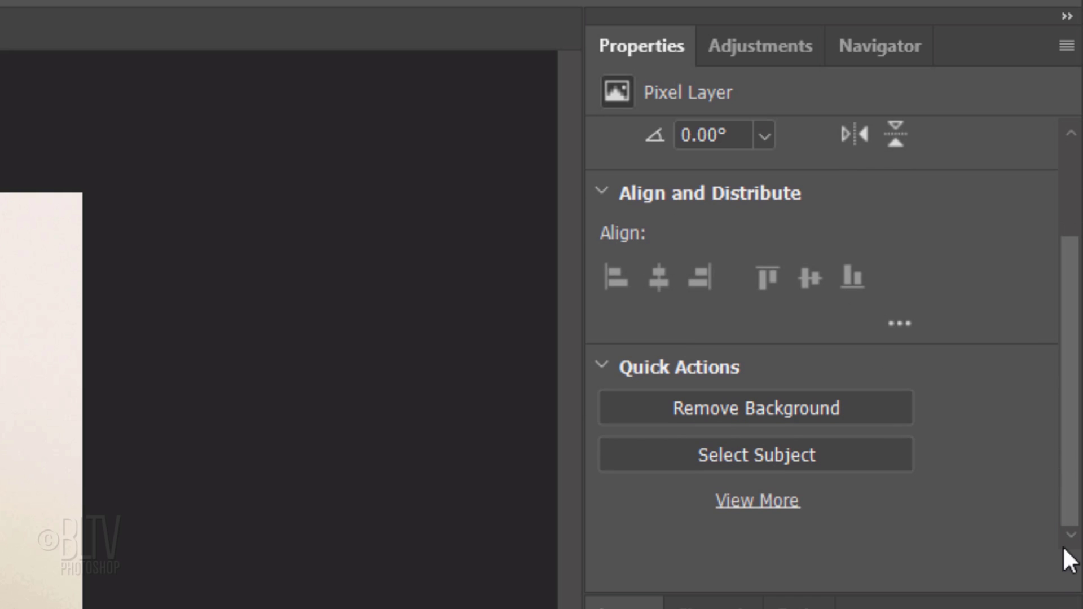
left_click(752, 407)
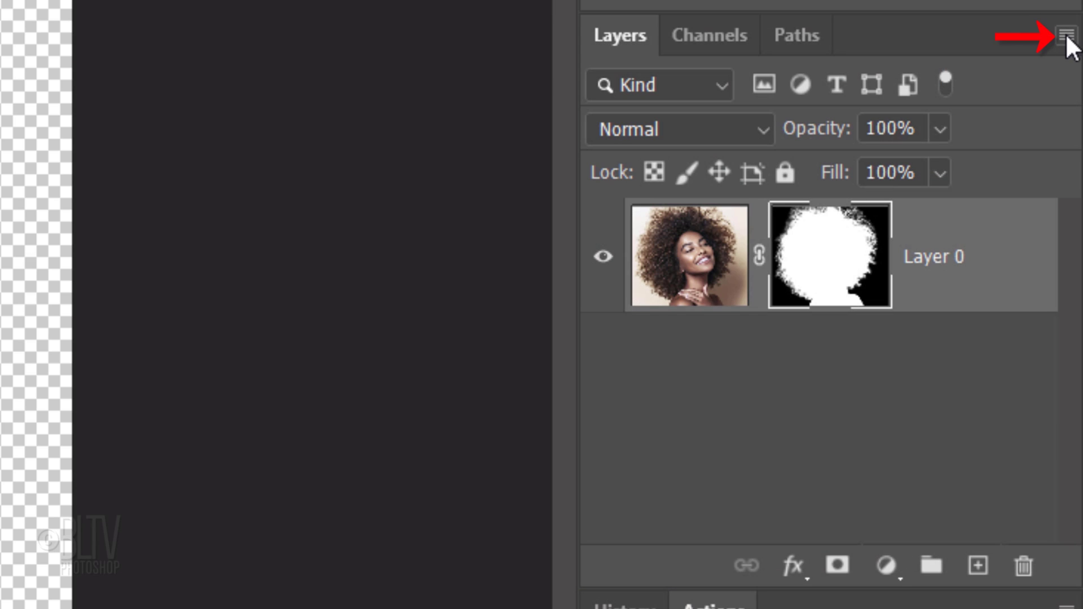
left_click(1065, 35)
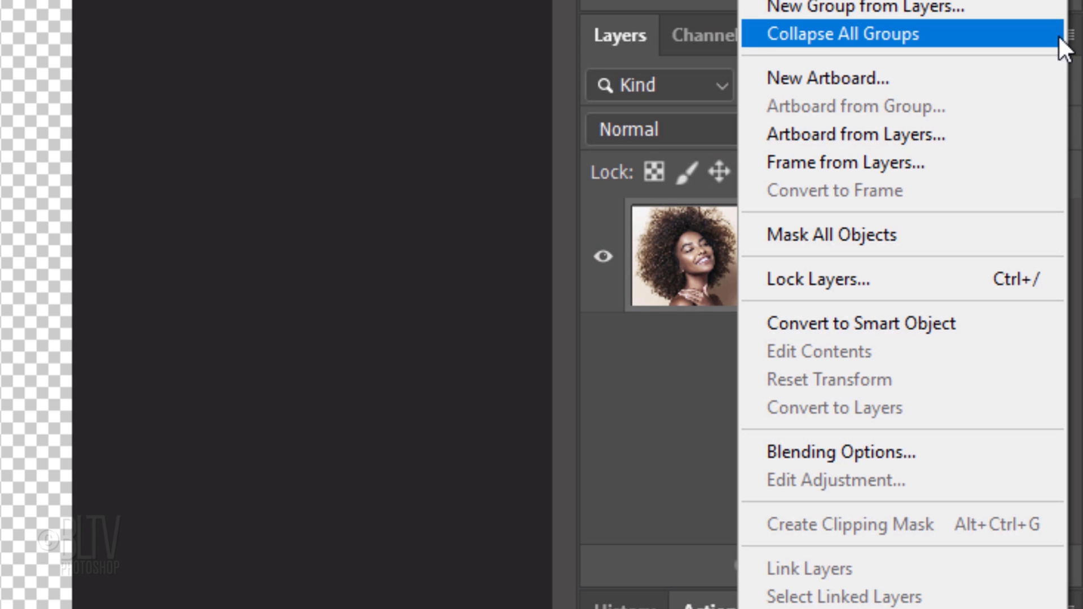
left_click(854, 323)
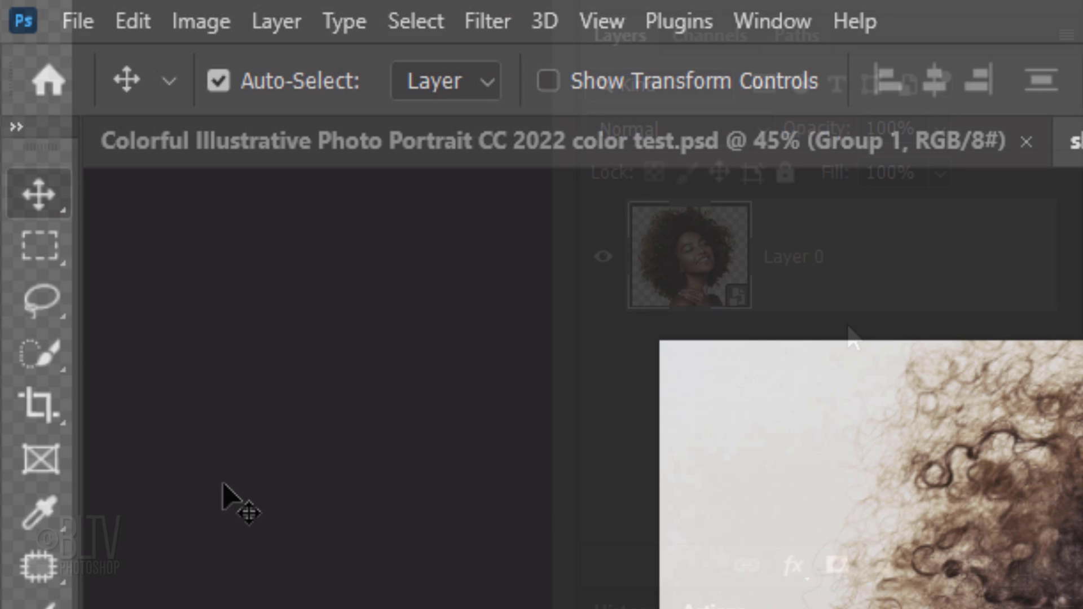
With the Quick Selection Tool, use Select Subject to outline the woman and her curly hair.
left_click(40, 355)
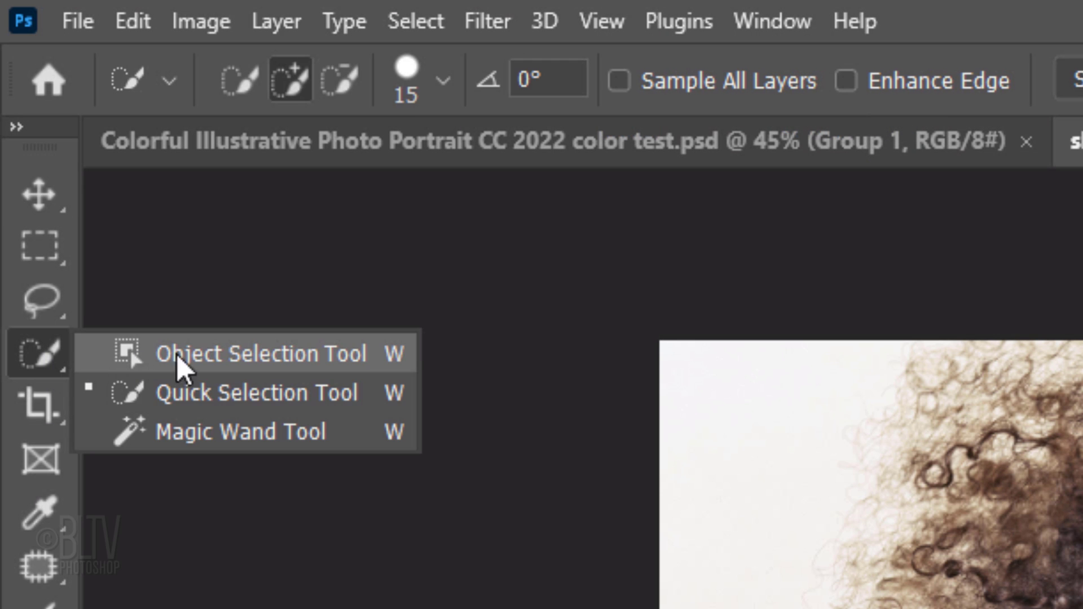
left_click(229, 389)
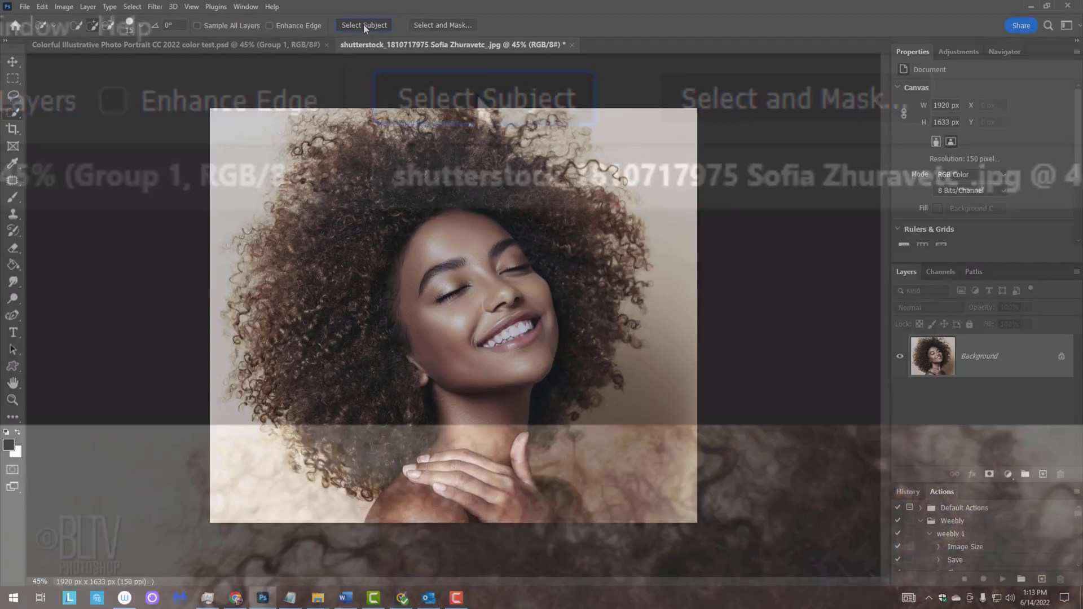
left_click(484, 106)
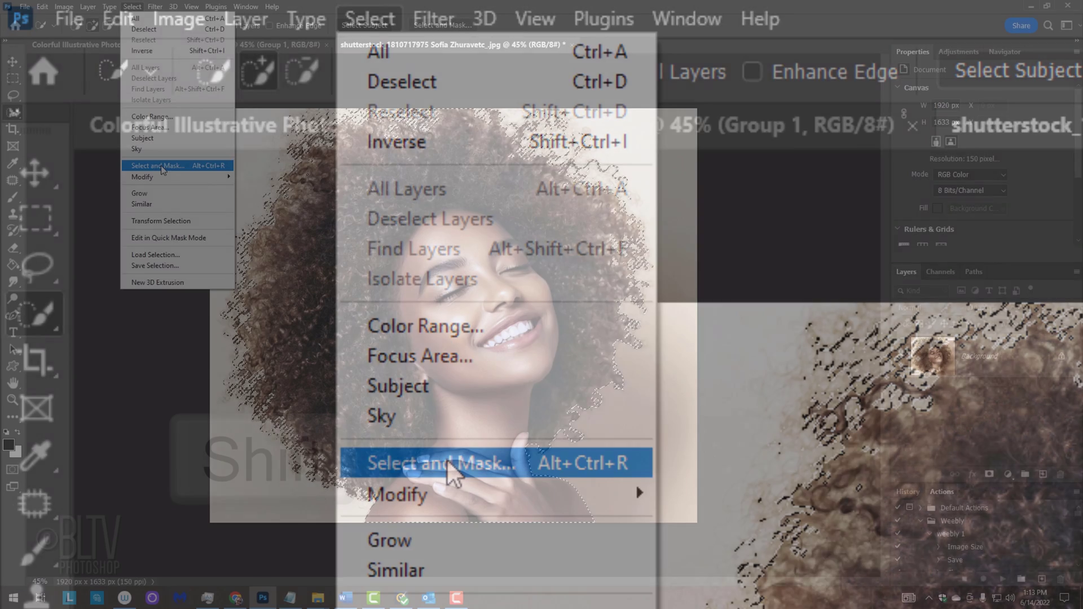
In Refine Edge, enable Smart Radius and brush the hair edge from neck up the right side.
left_click(448, 463, "shift")
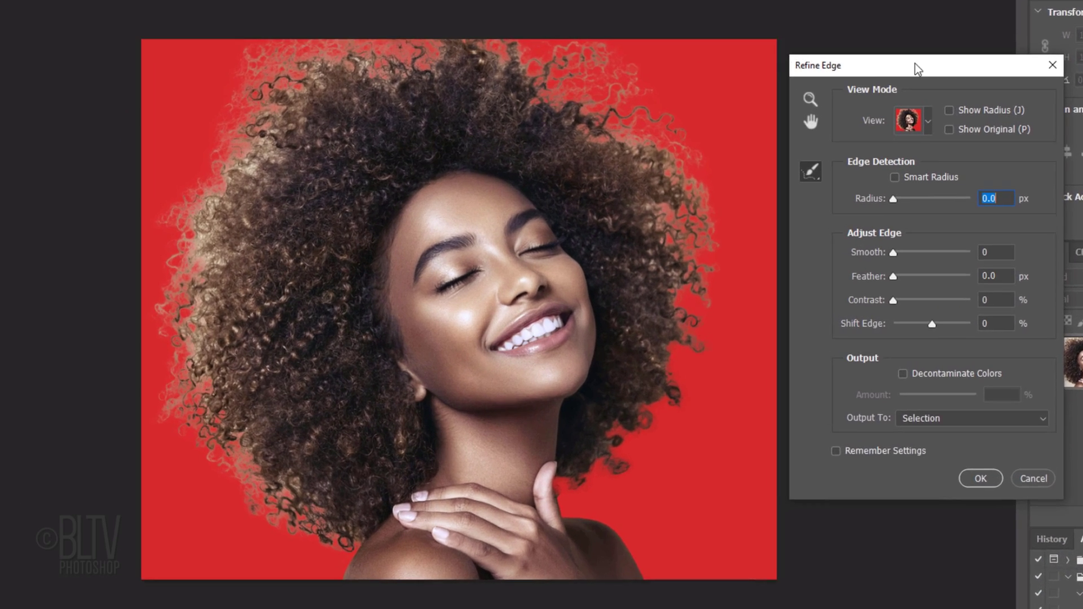
left_click_drag(832, 110, 776, 127)
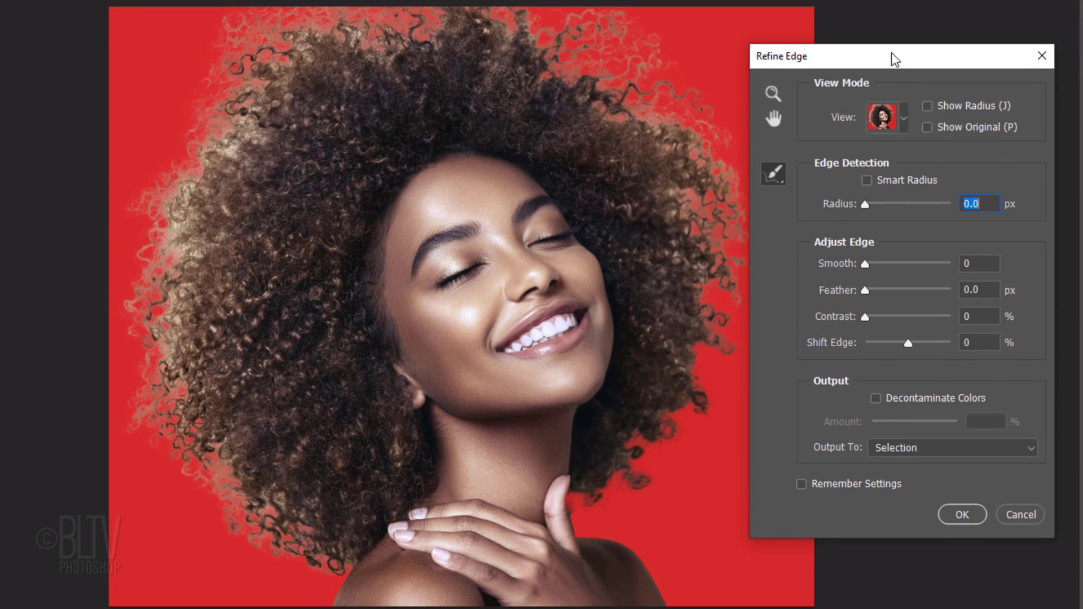
left_click(867, 180)
key("Caps_Lock")
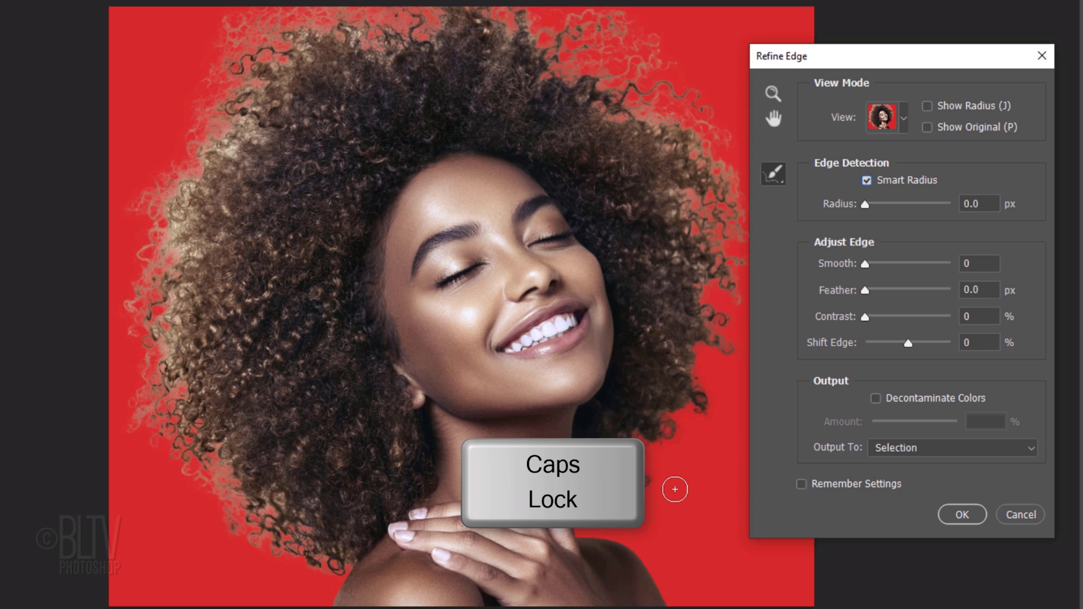
key("bracketleft")
key("bracketright")
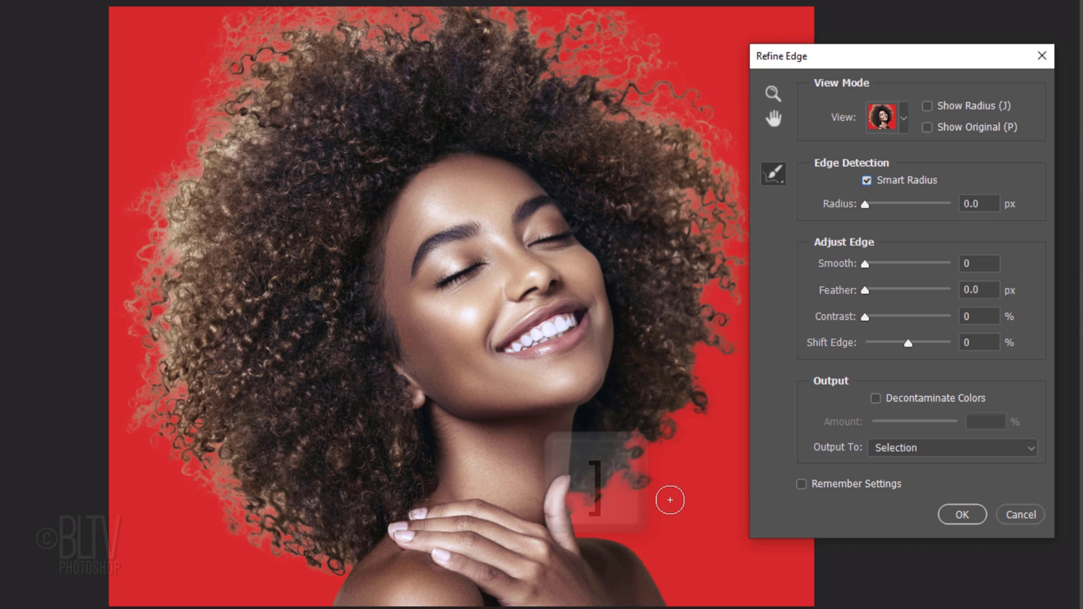
mouse_move(581, 496)
left_mouse_down()
mouse_move(732, 270)
mouse_move(739, 225)
mouse_move(577, 49)
mouse_move(576, 31)
mouse_move(480, 13)
mouse_move(552, 39)
mouse_move(213, 73)
mouse_move(218, 146)
mouse_move(148, 176)
mouse_move(127, 334)
mouse_move(254, 546)
mouse_move(345, 556)
left_mouse_up()
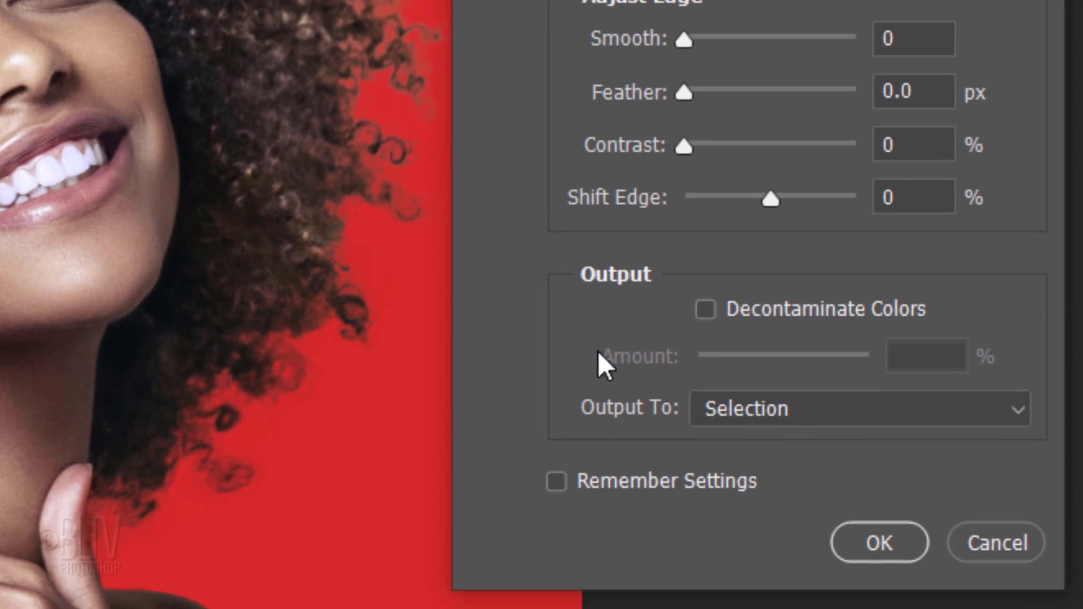
Set Decontaminate Colors to 50% and output to a new layer with layer mask.
left_click(766, 340)
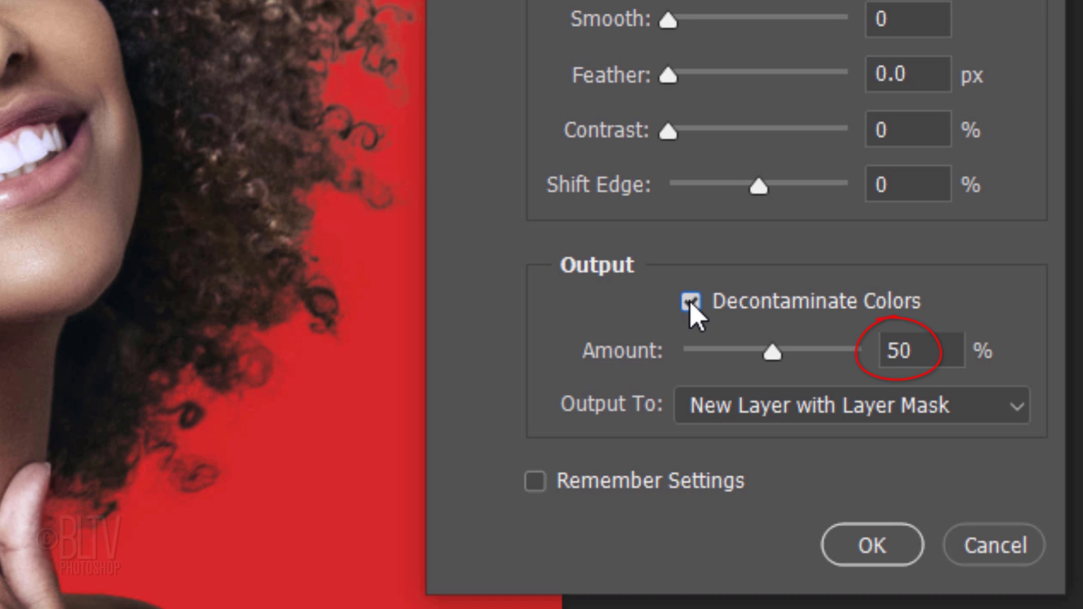
left_click(744, 406)
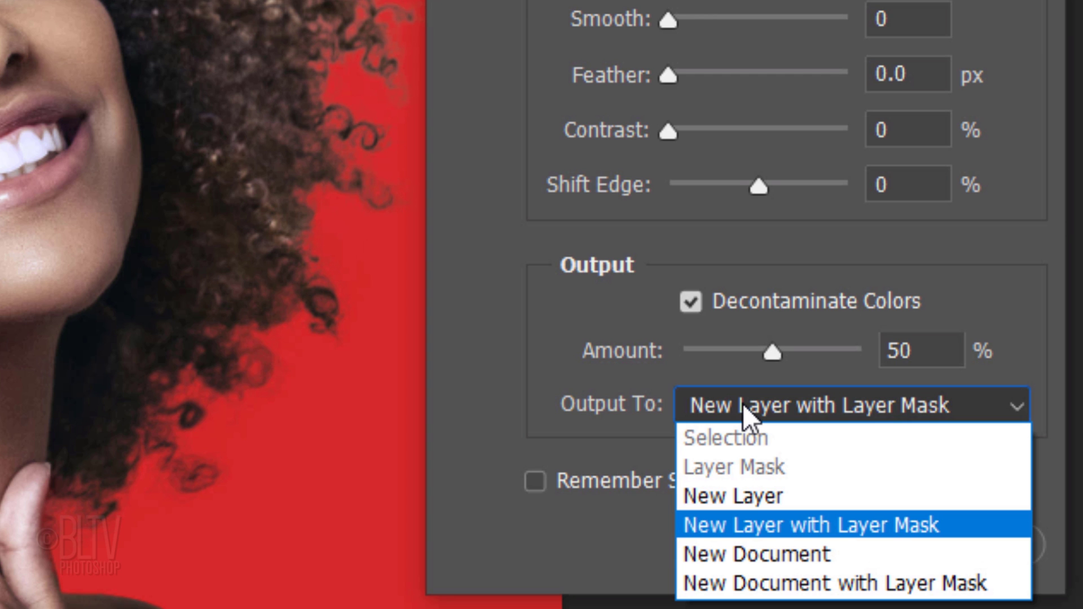
left_click(744, 406)
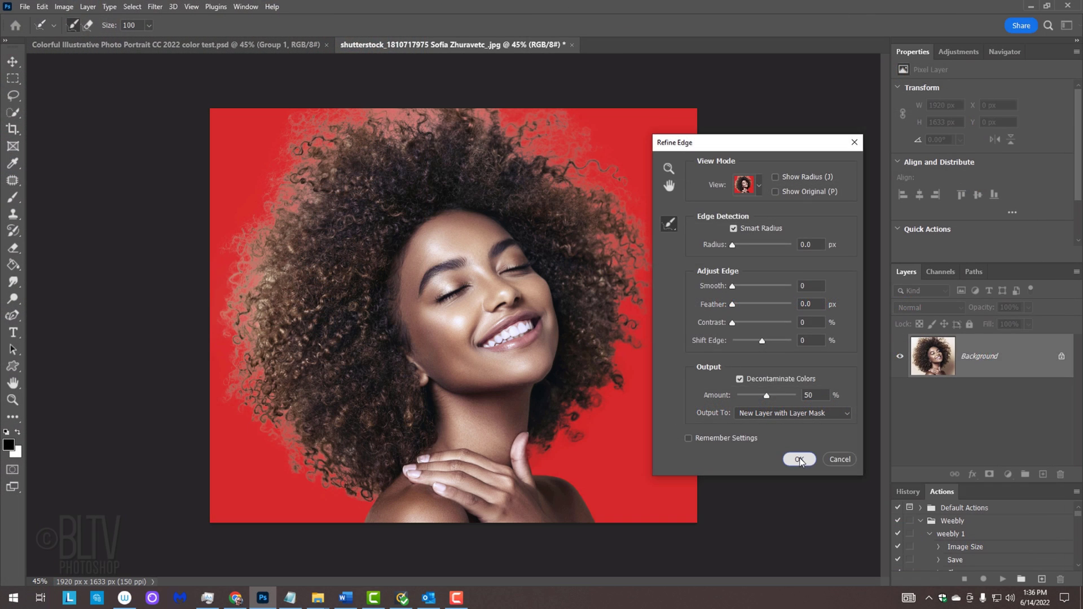
Apply the refinement and add a black-filled Layer 1 beneath the Background copy cutout.
left_click(800, 460)
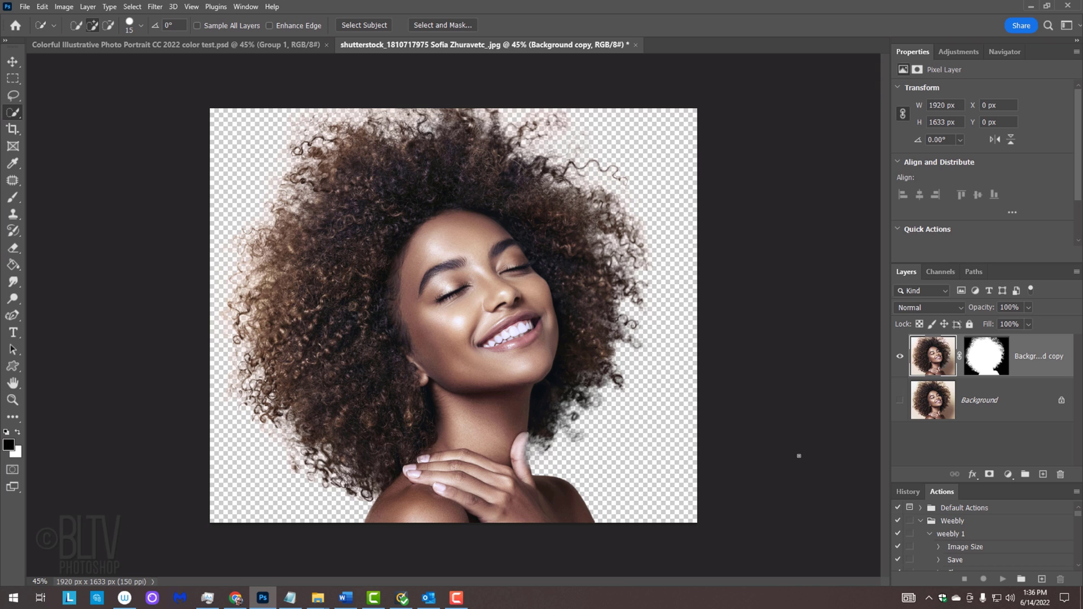
key("alt")
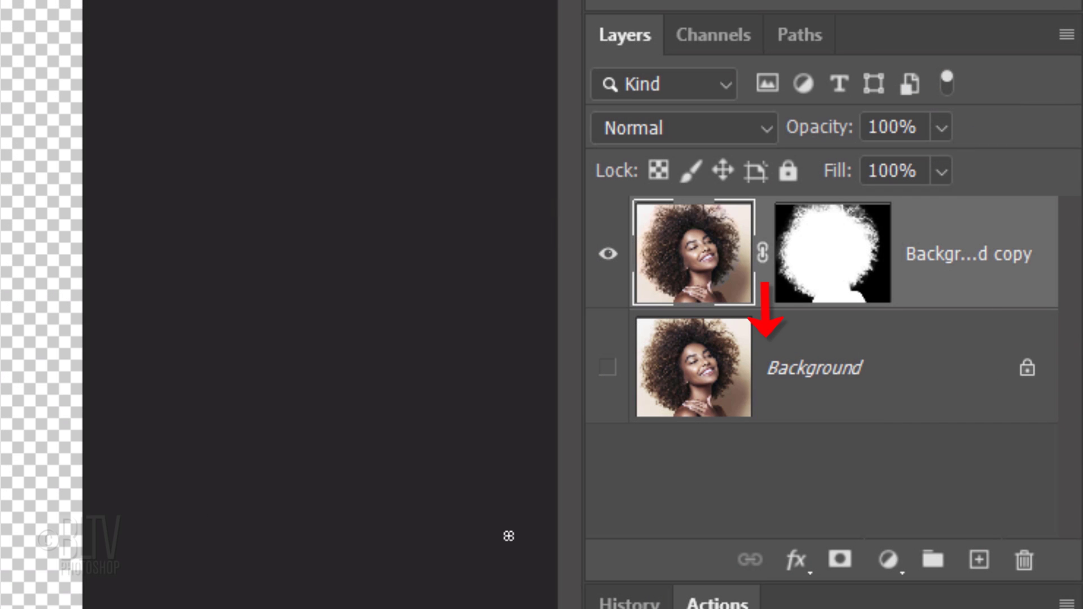
key("ctrl")
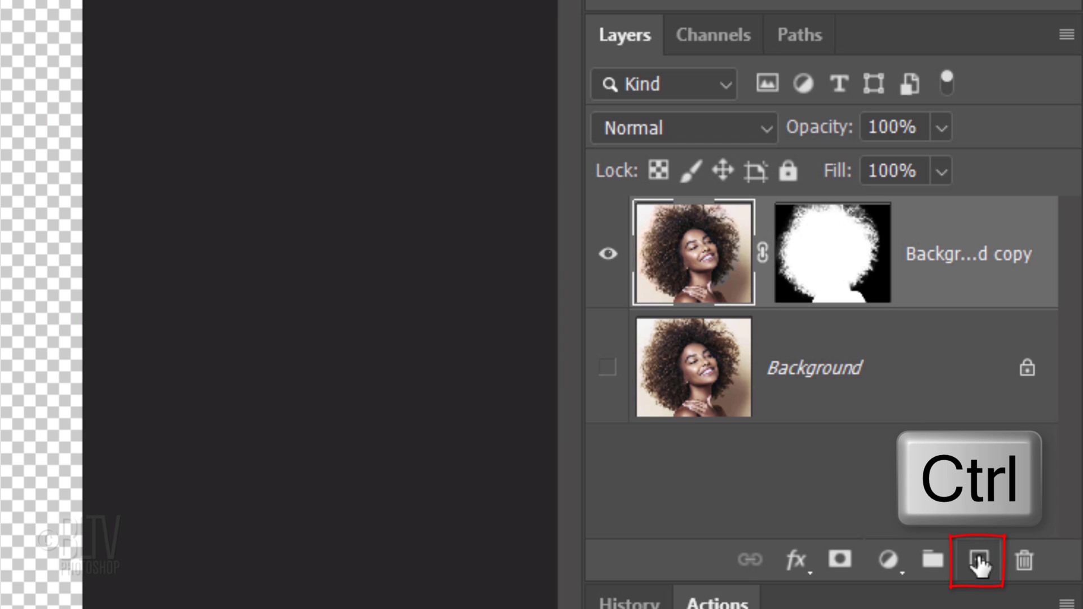
left_click(979, 561, "ctrl")
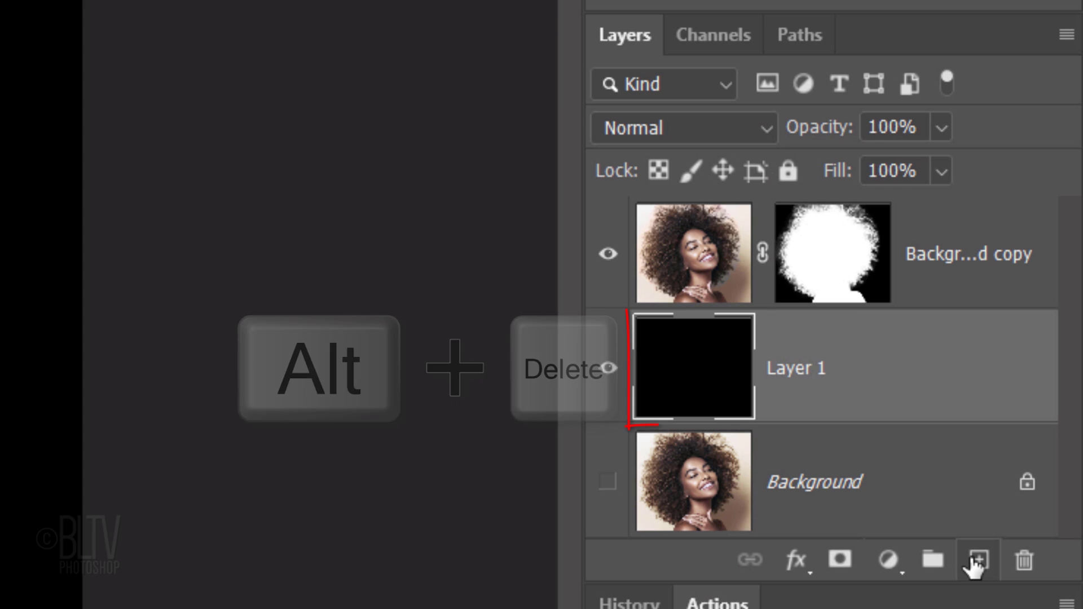
Convert the Background copy cutout layer into a Smart Object.
left_click(948, 292)
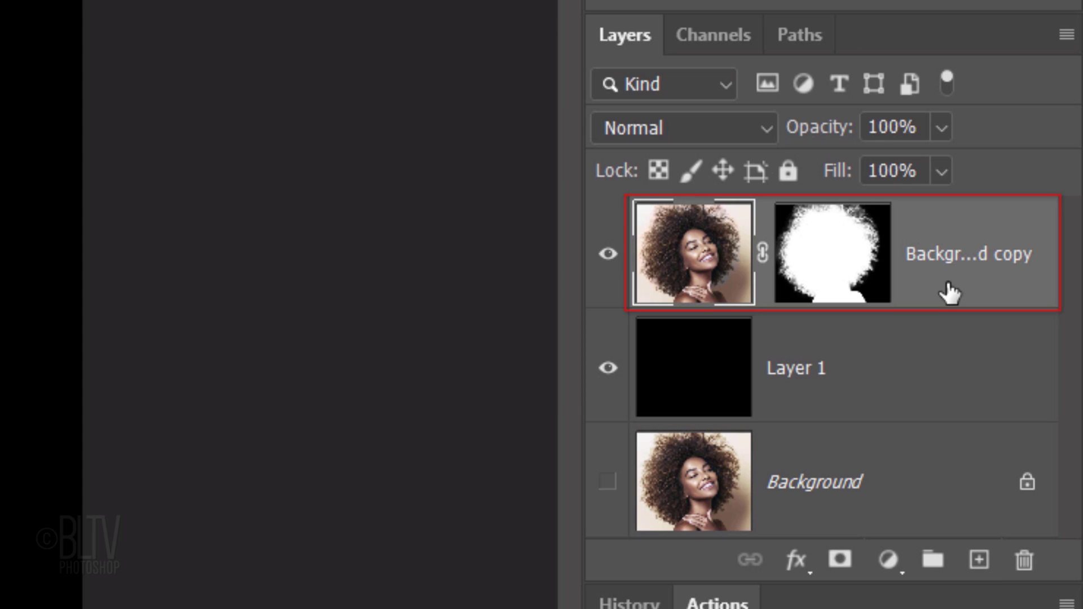
left_click(1066, 35)
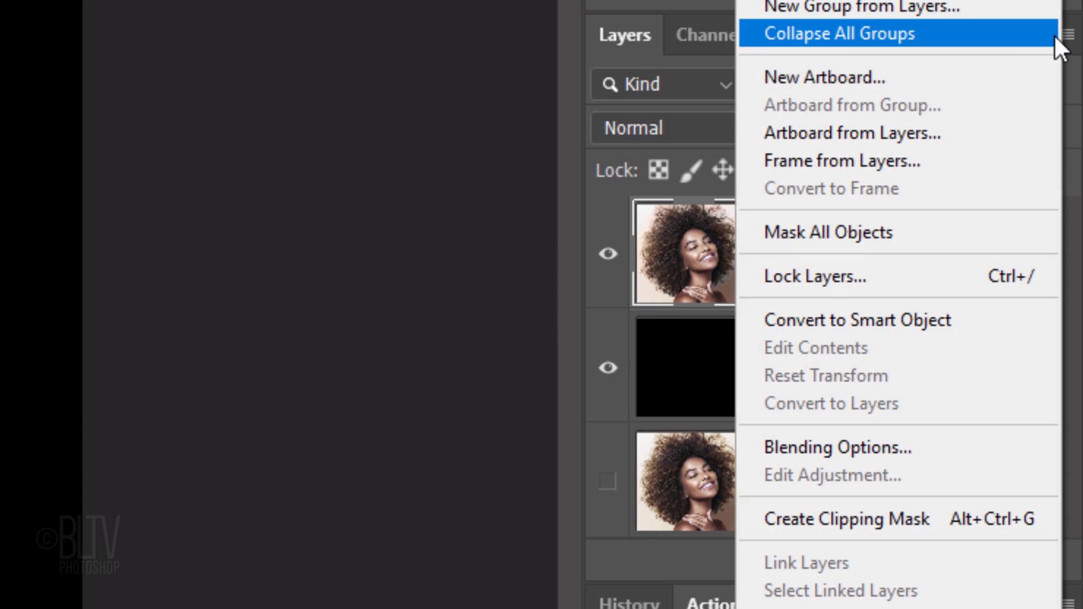
left_click(845, 318)
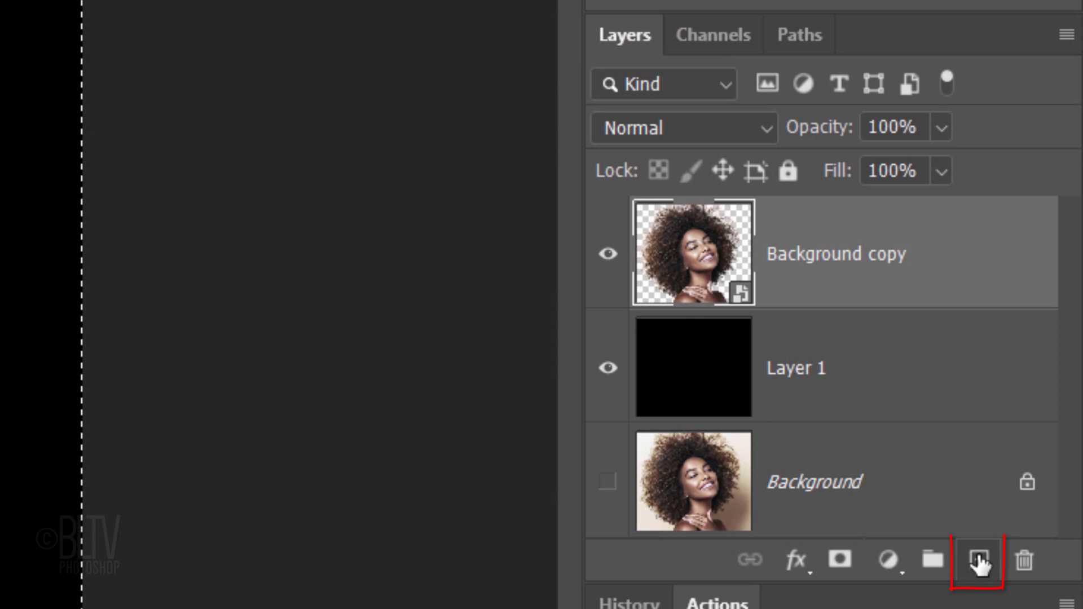
Add Layer 2 above the cutout, fill it with black outside the woman, and deselect.
left_click(979, 562)
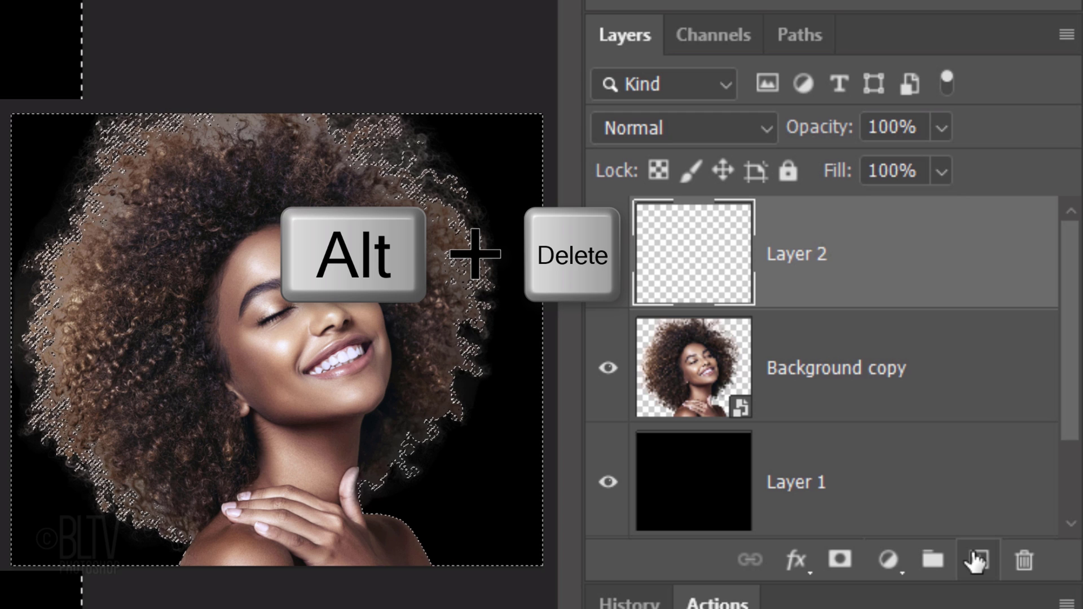
key("alt+Delete")
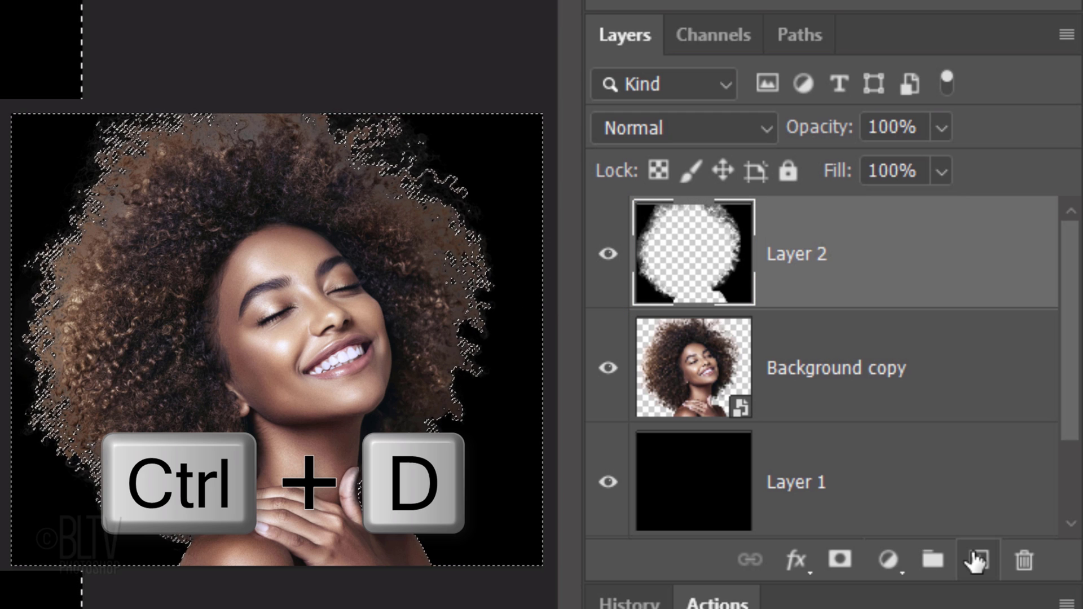
key("ctrl+d")
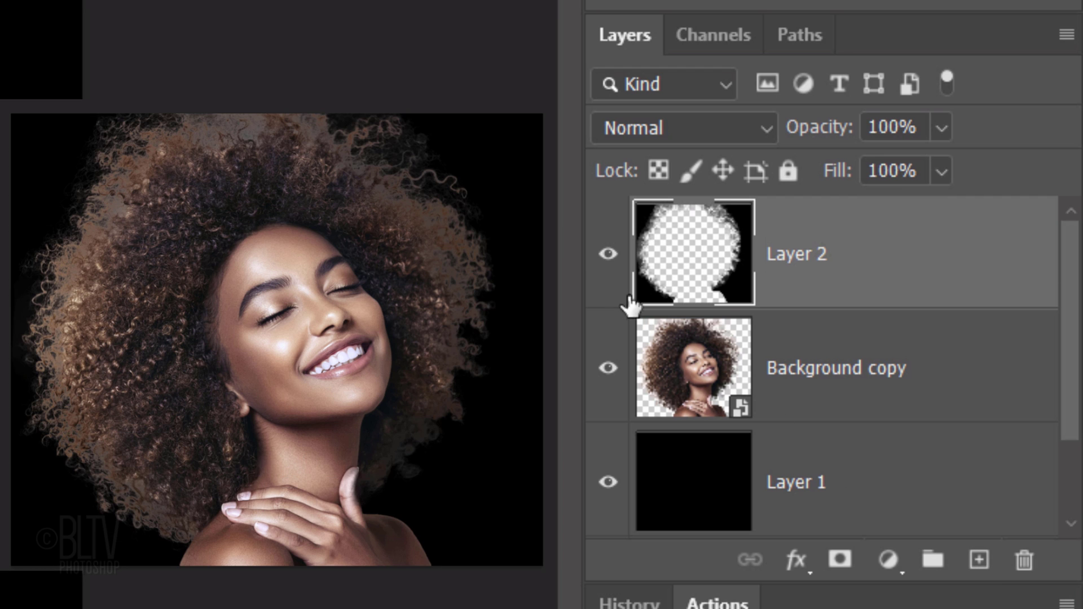
Toggle Layer 2's visibility repeatedly to compare the image with and without it.
left_click(608, 255)
left_click(608, 255)
left_click(608, 255)
left_click(608, 255)
left_click(608, 256)
left_click(608, 255)
left_click(608, 255)
left_click(608, 255)
left_click(607, 255)
left_click(607, 255)
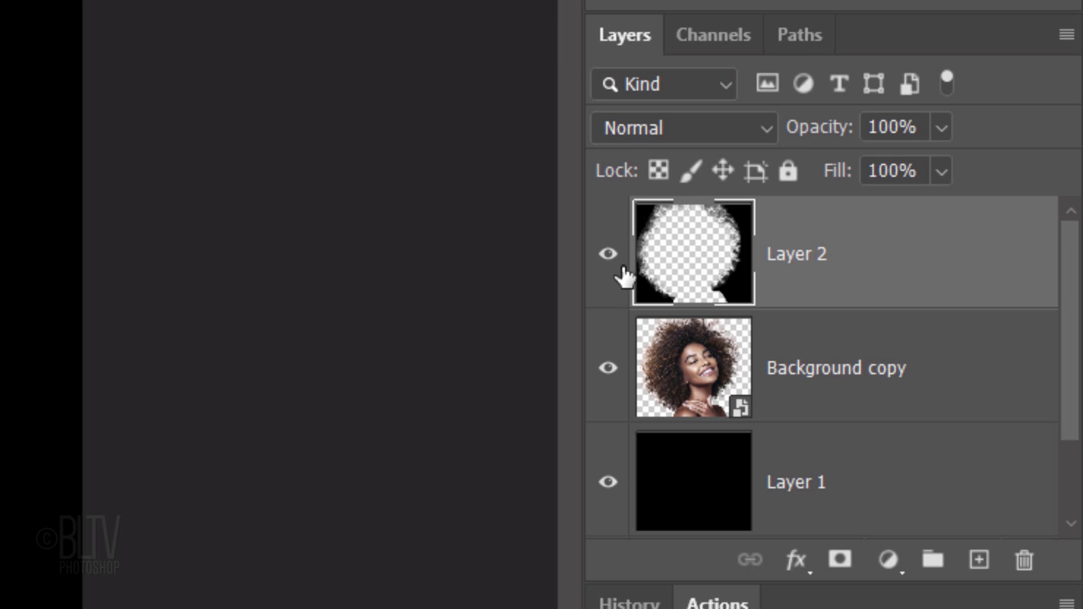
Quick-select the face, refine the hairline with Smart Radius, and output a decontaminated masked layer.
left_click(693, 364)
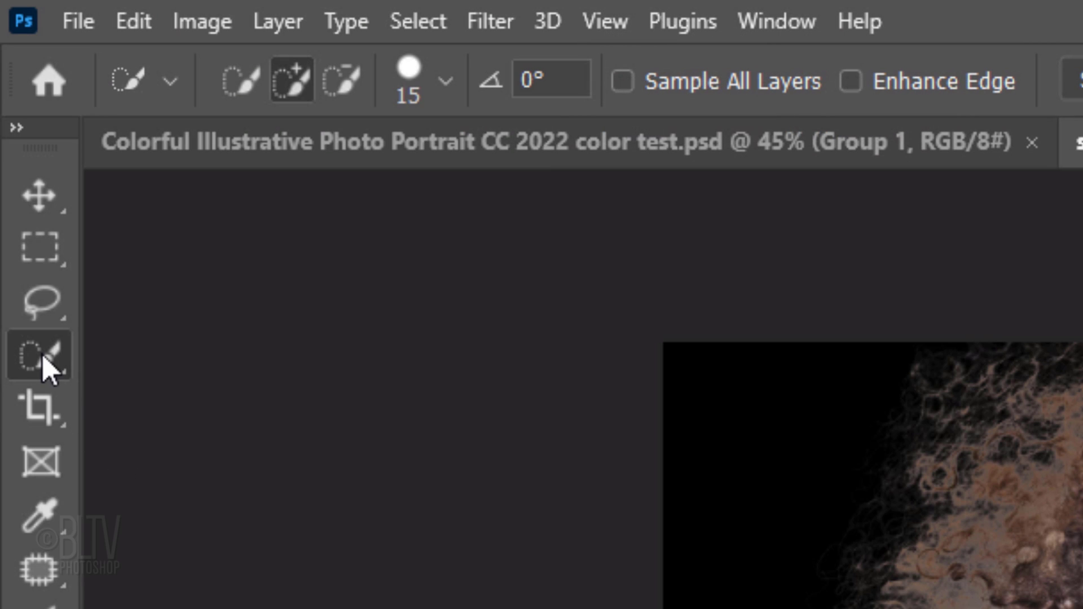
right_click(42, 358)
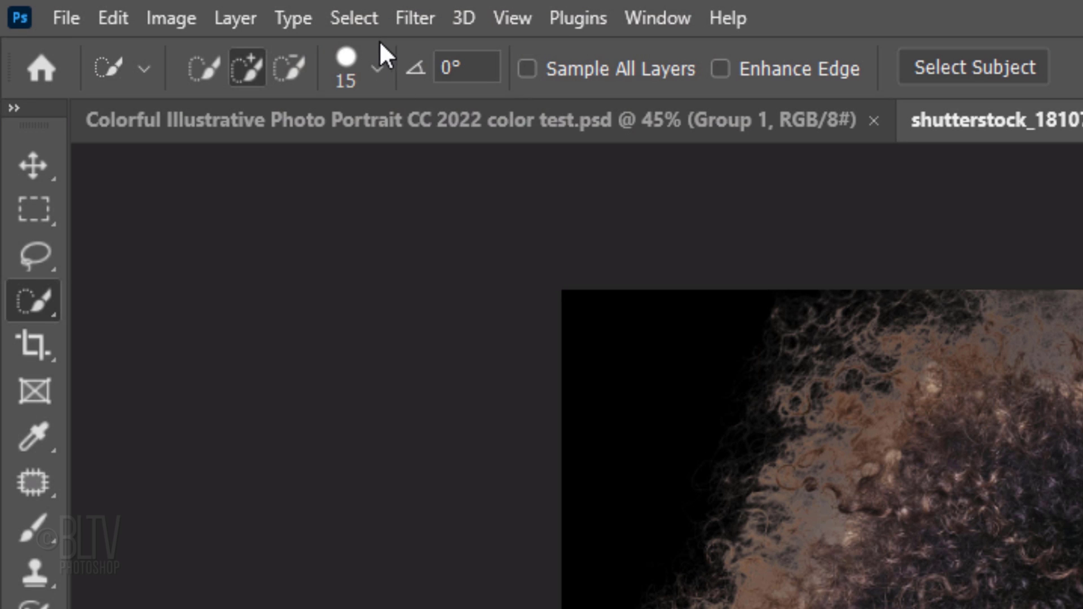
left_click(354, 18)
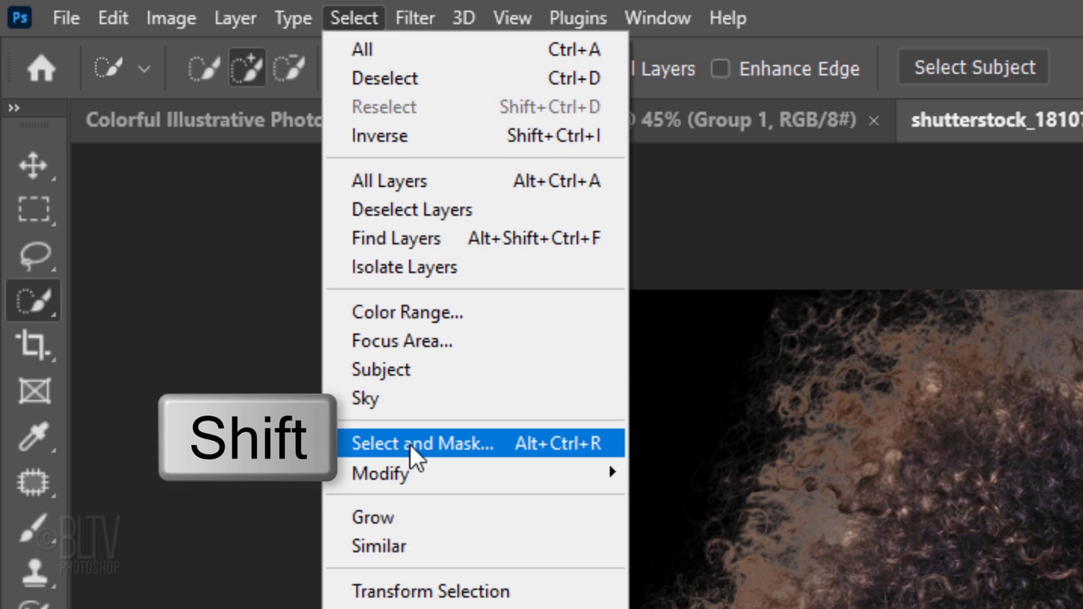
left_click(410, 445, "shift")
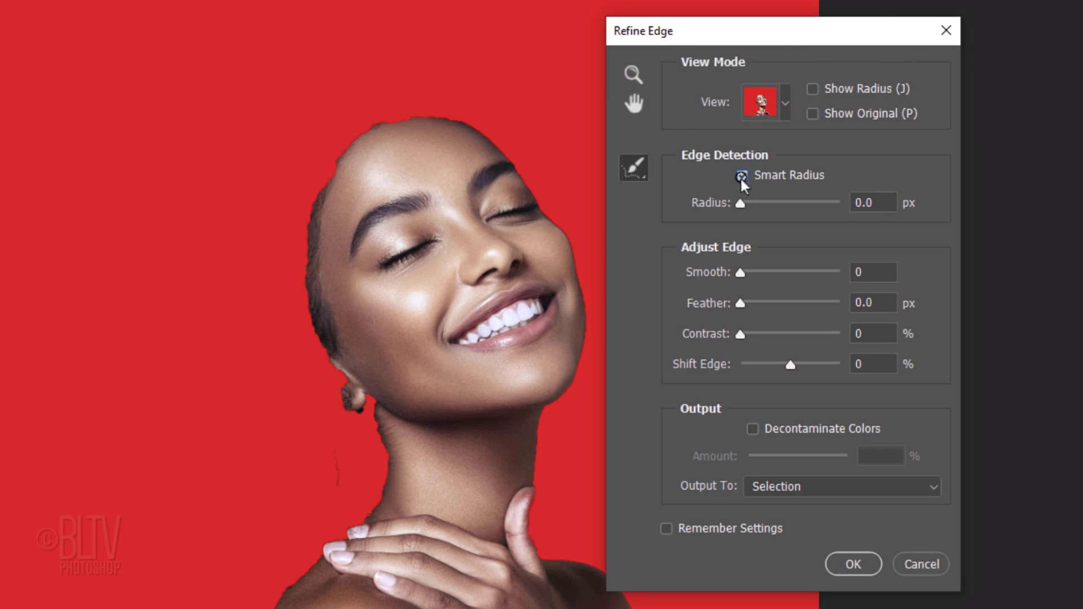
left_click(742, 175)
key("bracketleft")
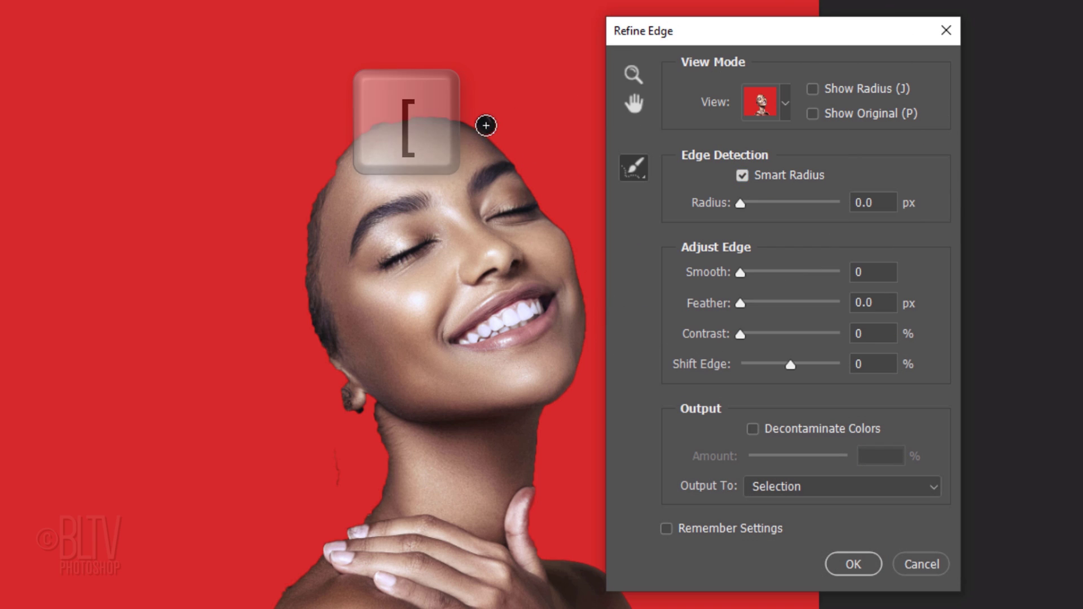
mouse_move(486, 124)
left_mouse_down()
mouse_move(371, 123)
mouse_move(337, 161)
mouse_move(310, 235)
mouse_move(340, 408)
mouse_move(374, 429)
mouse_move(371, 513)
left_mouse_up()
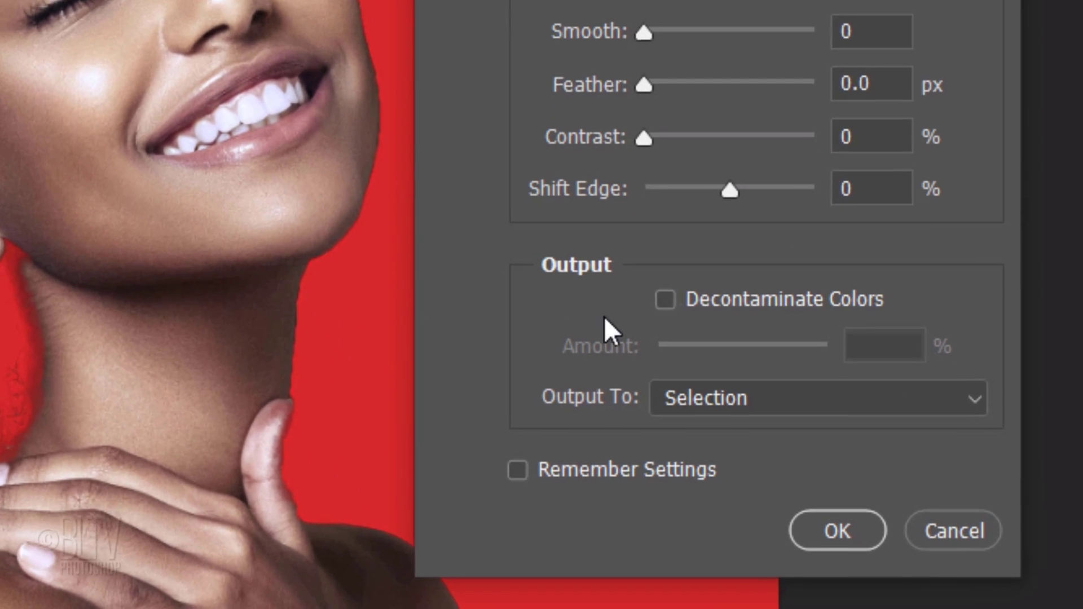
left_click(752, 429)
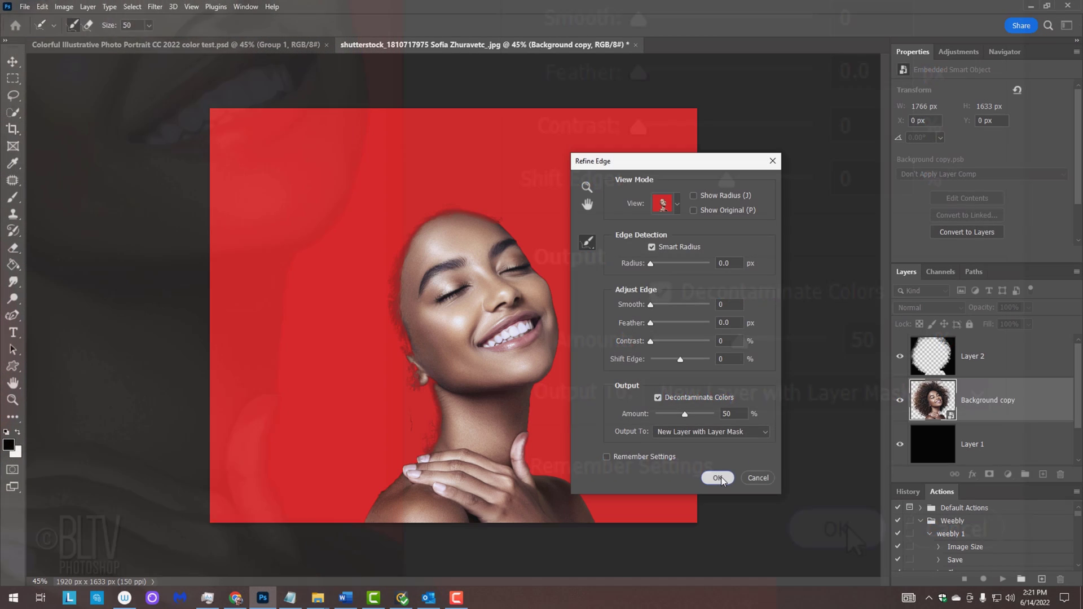
left_click(848, 529)
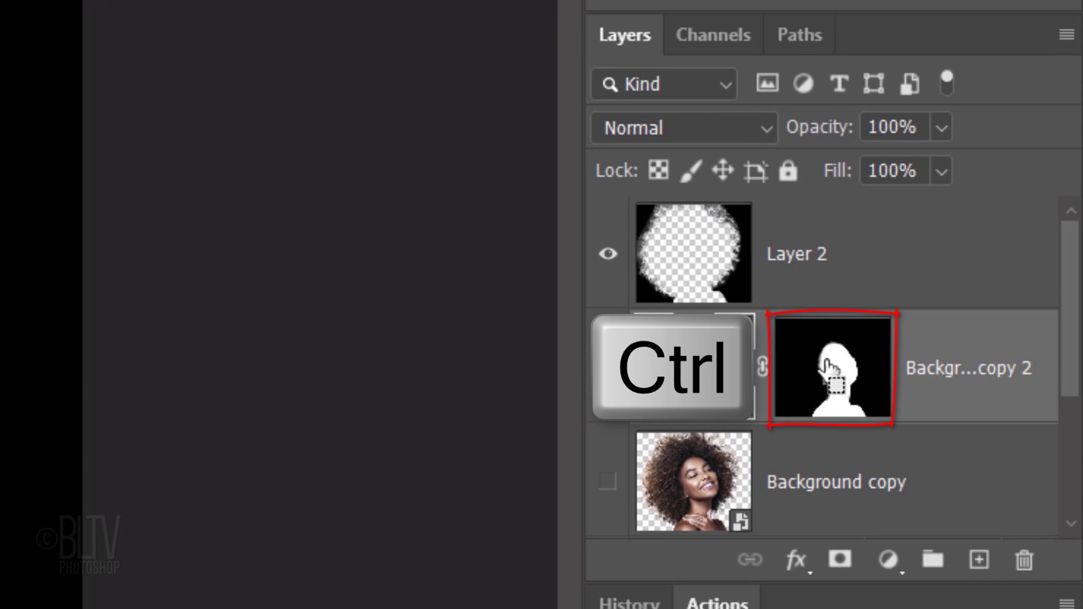
Load the face mask as a selection and save it as a channel named 'Face'.
left_click(829, 367, "ctrl")
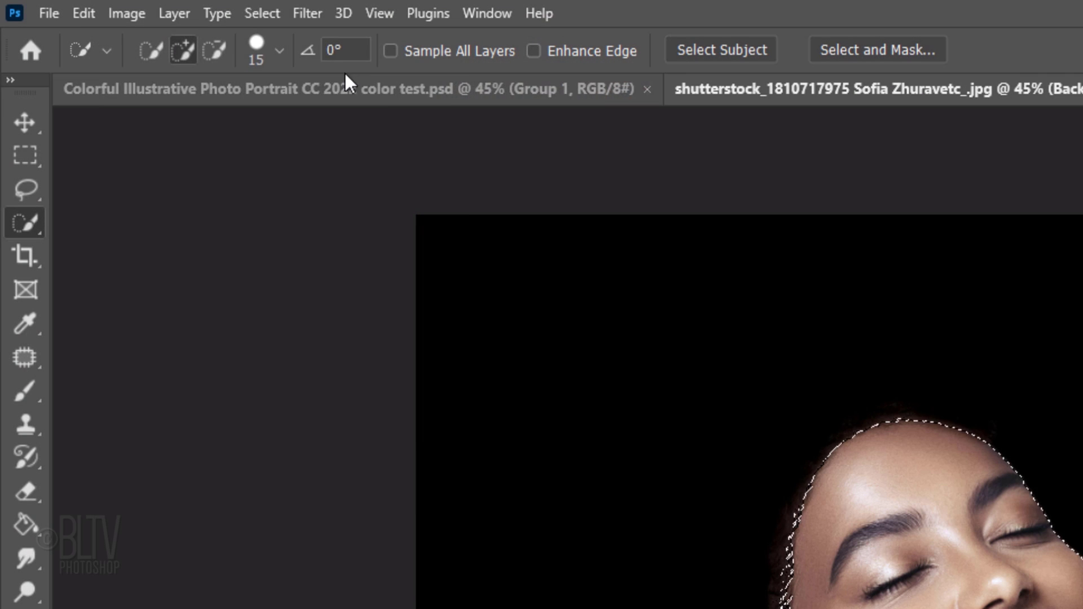
left_click(261, 12)
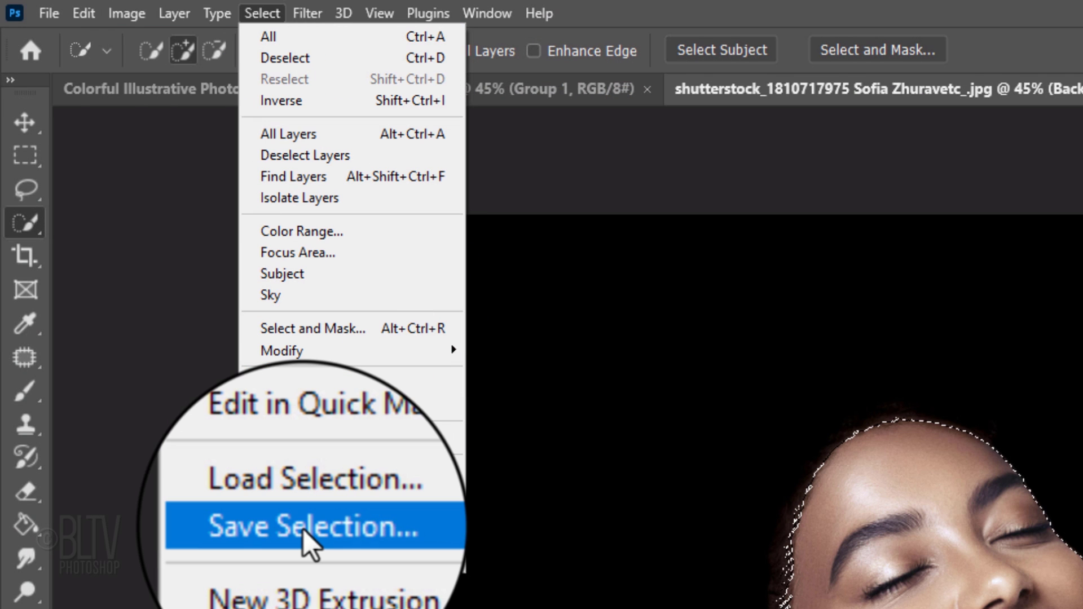
left_click(303, 529)
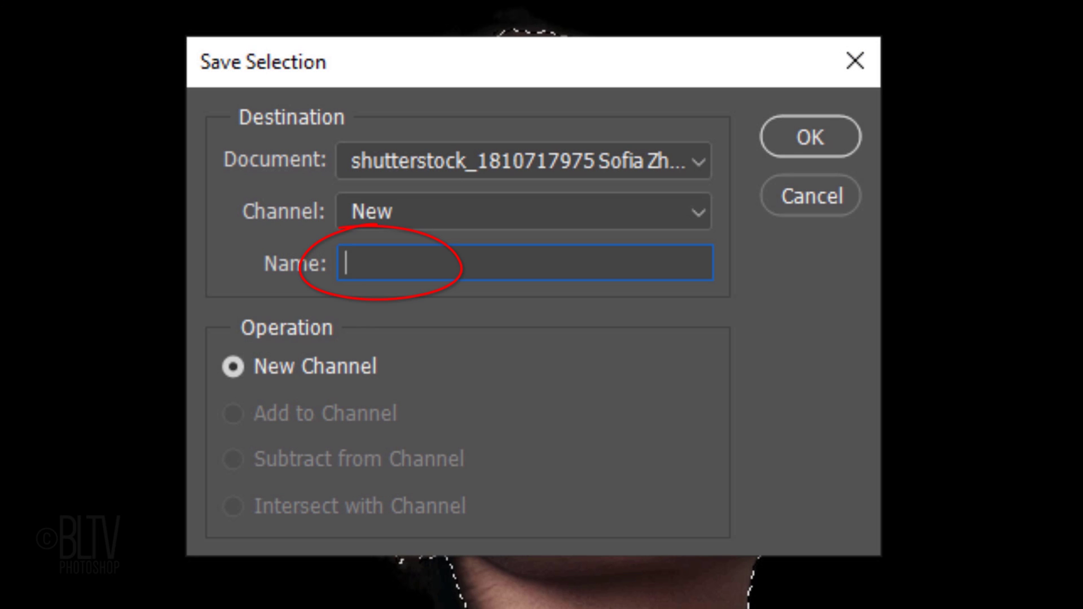
type("Face")
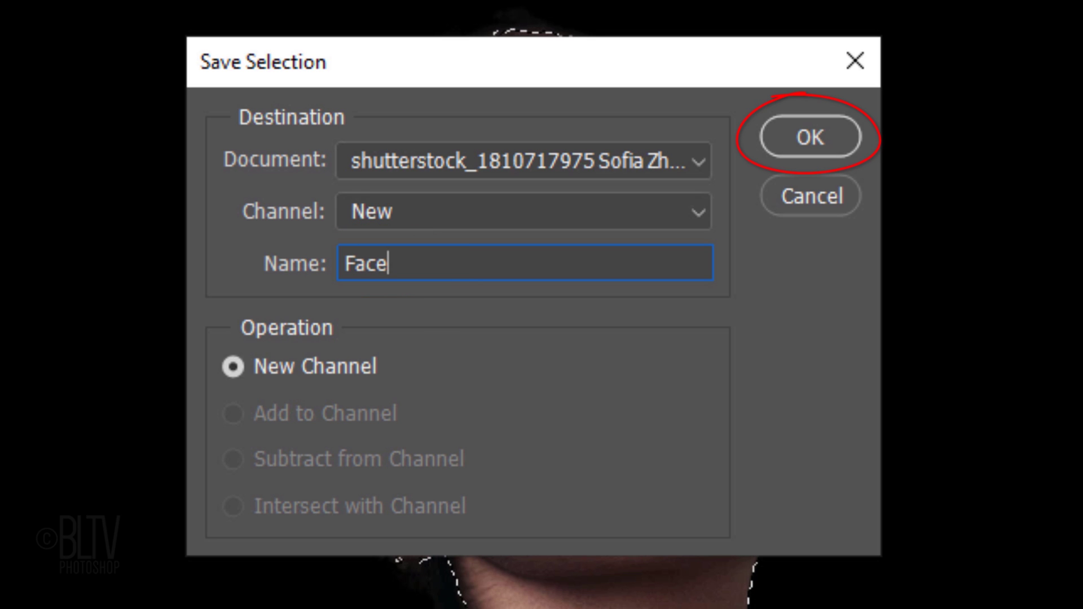
key("Return")
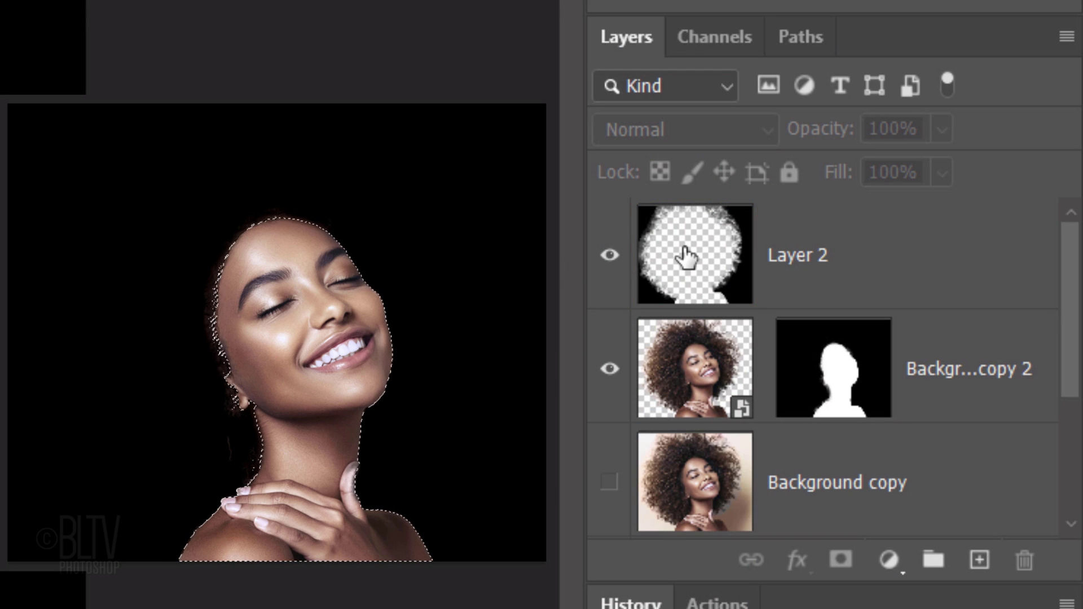
Add Layer 2's area to the selection, check it in Quick Mask, and invert it to cover the hair.
left_click(685, 258, "ctrl+shift")
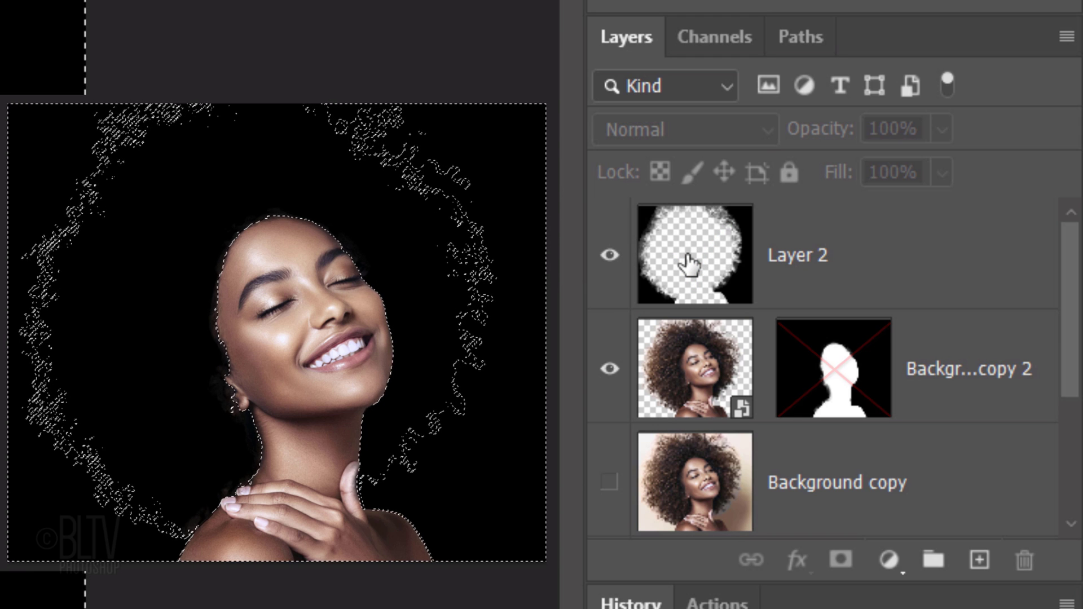
key("q")
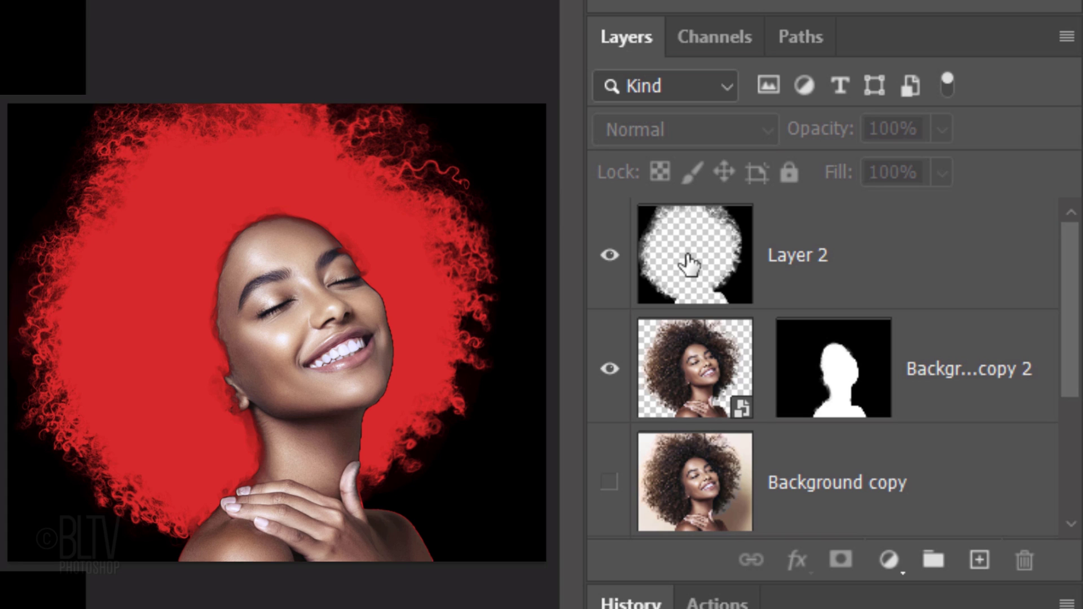
key("q")
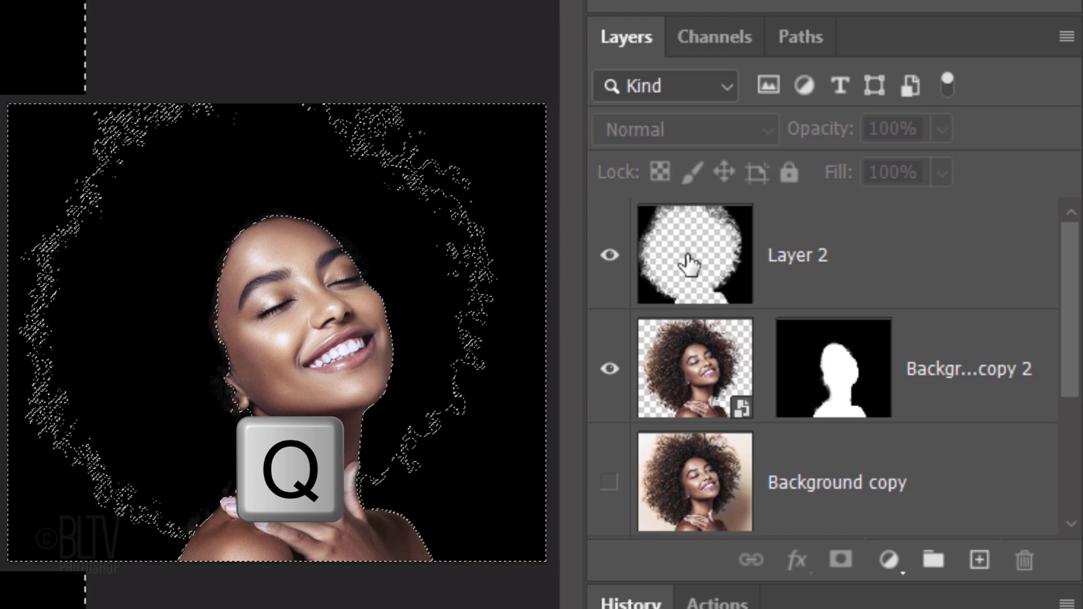
key("ctrl+shift+i")
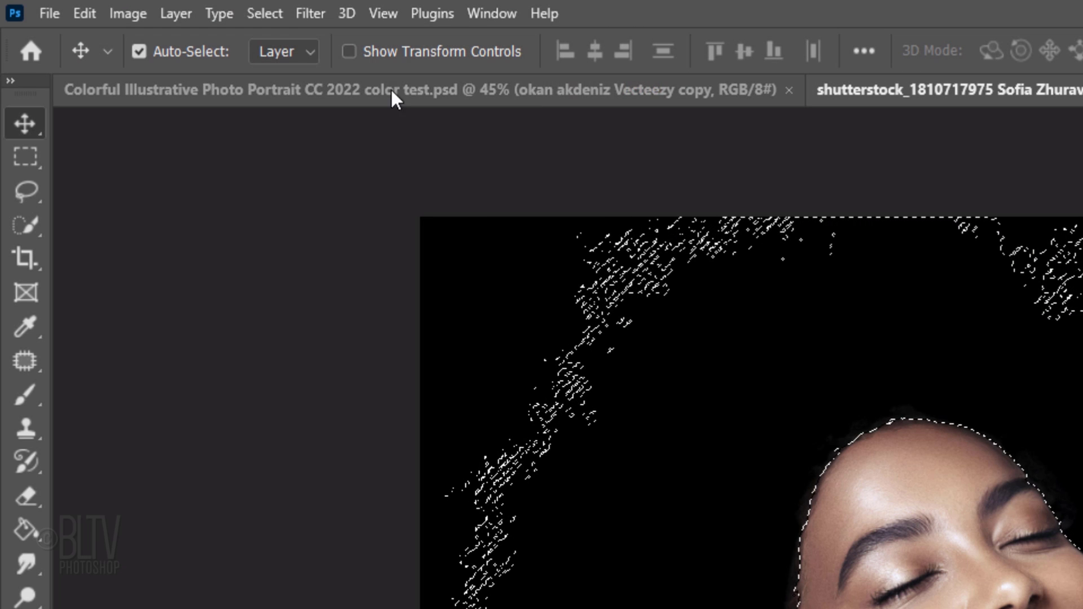
left_click(264, 13)
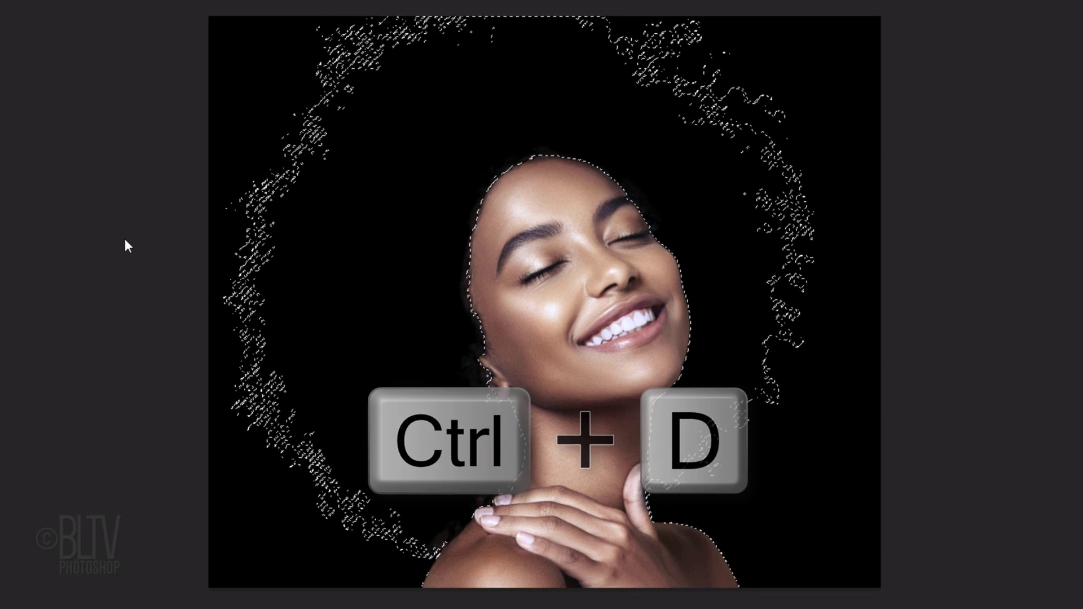
Deselect, delete Background copy 2's mask and the old Background copy layer, then select Background copy 2.
key("ctrl+d")
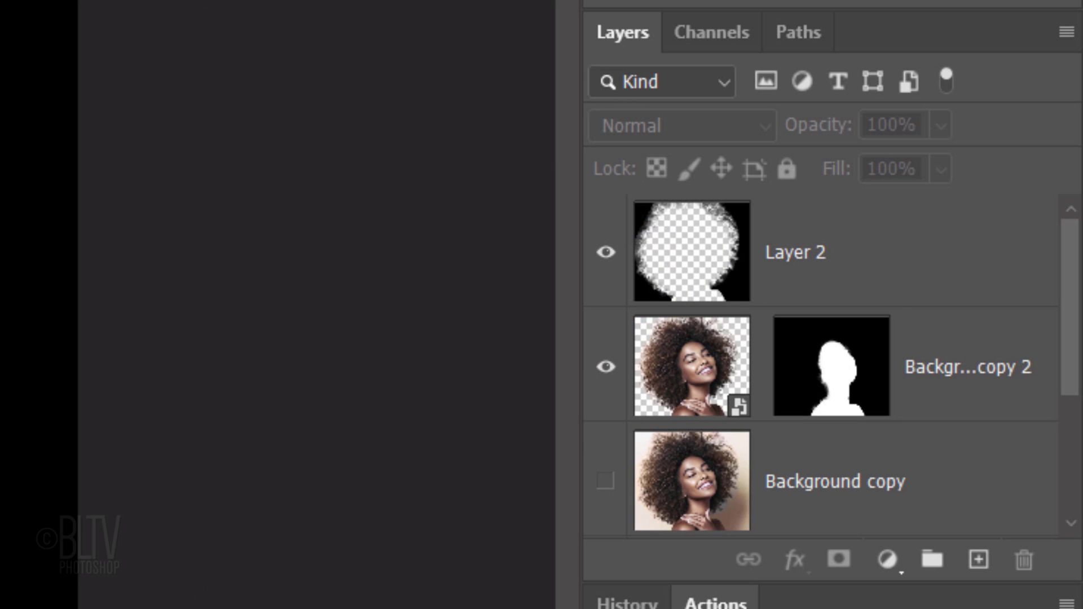
left_click(834, 358)
left_click_drag(835, 366, 1027, 561)
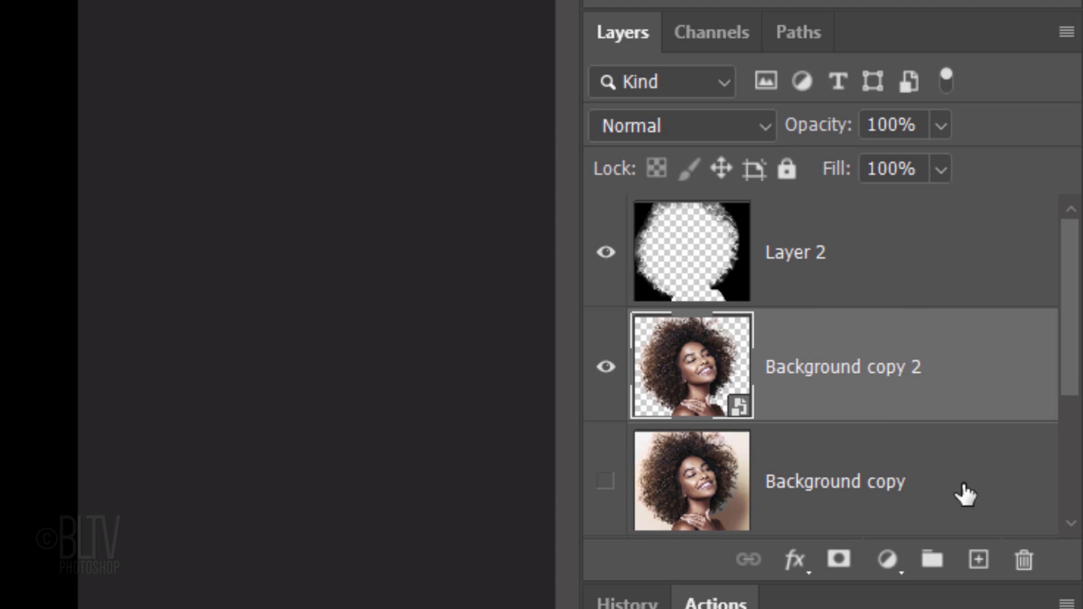
left_click(940, 458)
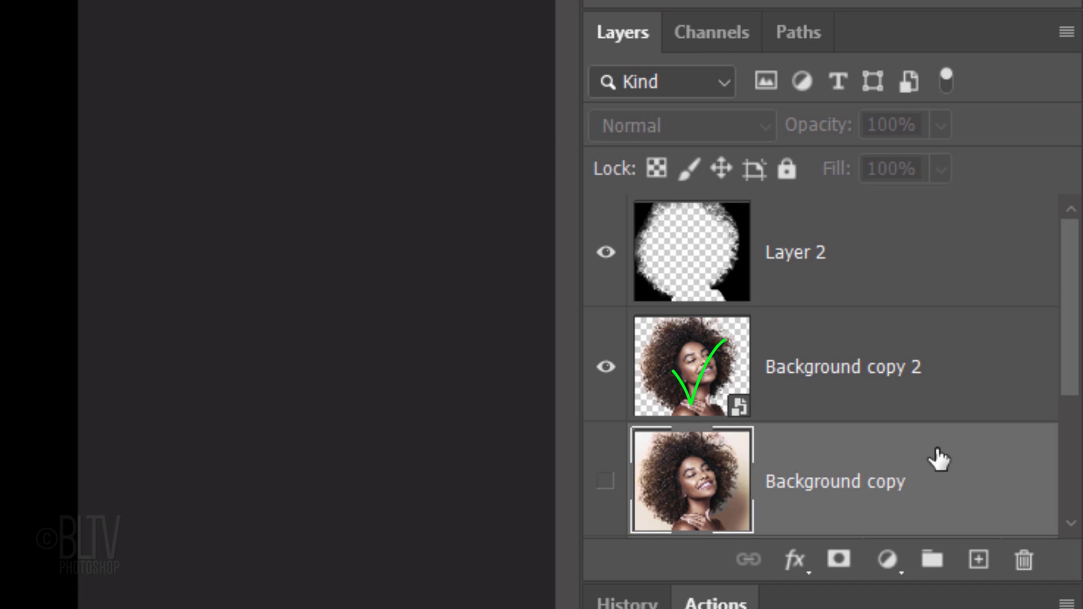
left_click_drag(940, 458, 1027, 561)
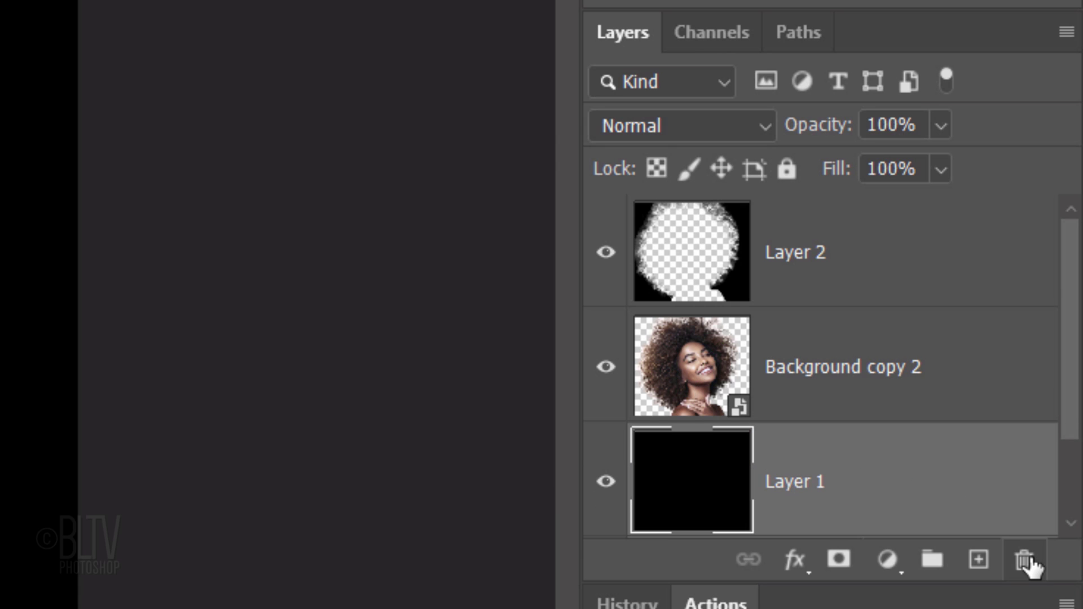
left_click(872, 402)
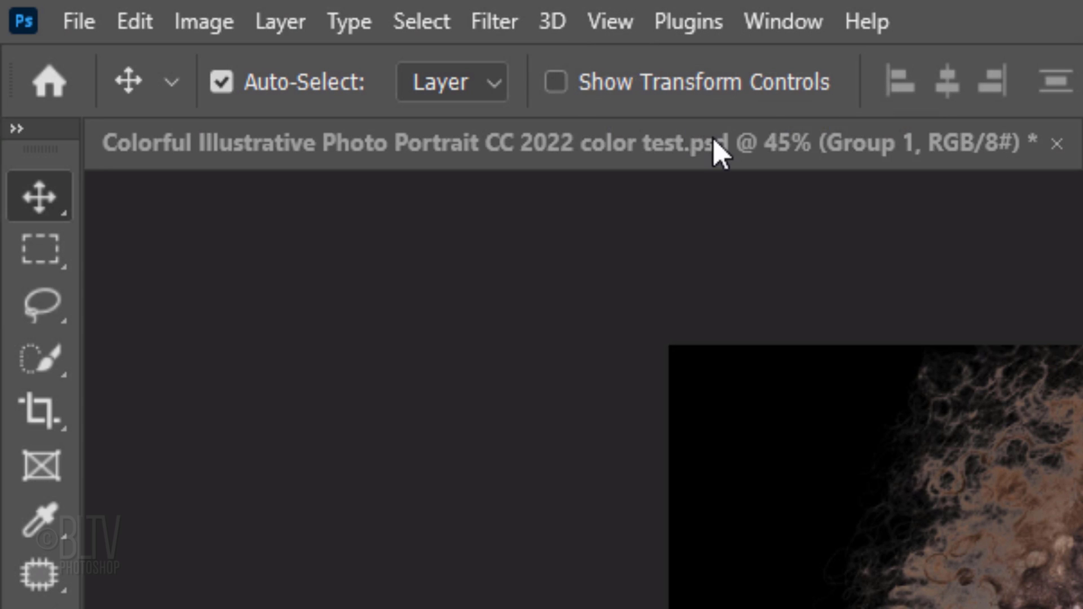
Apply Accented Edges from the Filter Gallery: Edge Width 2, Edge Brightness 38, Smoothness 15.
left_click(498, 21)
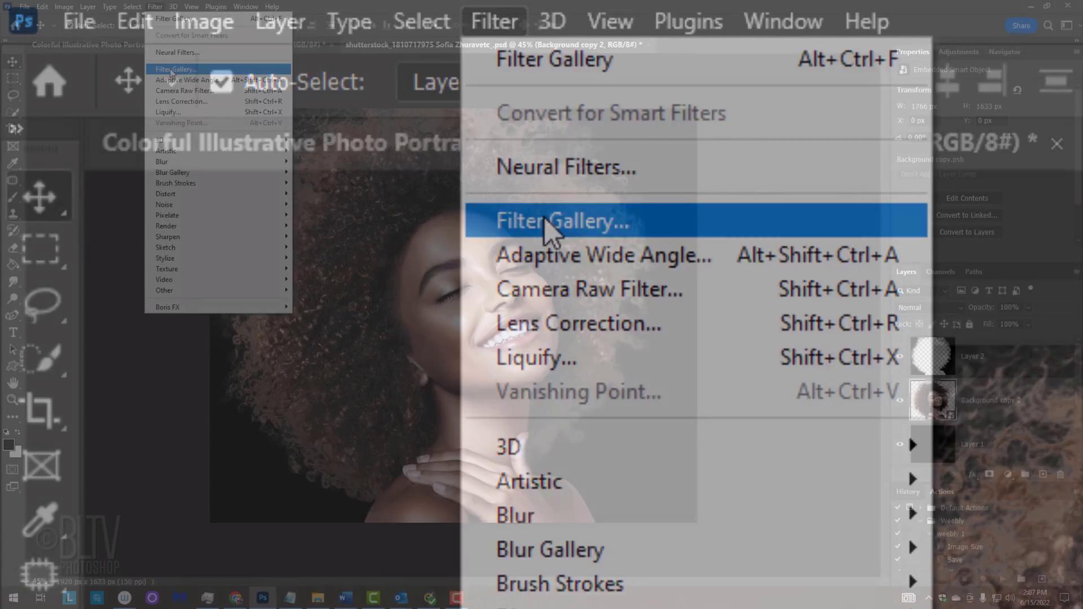
left_click(544, 220)
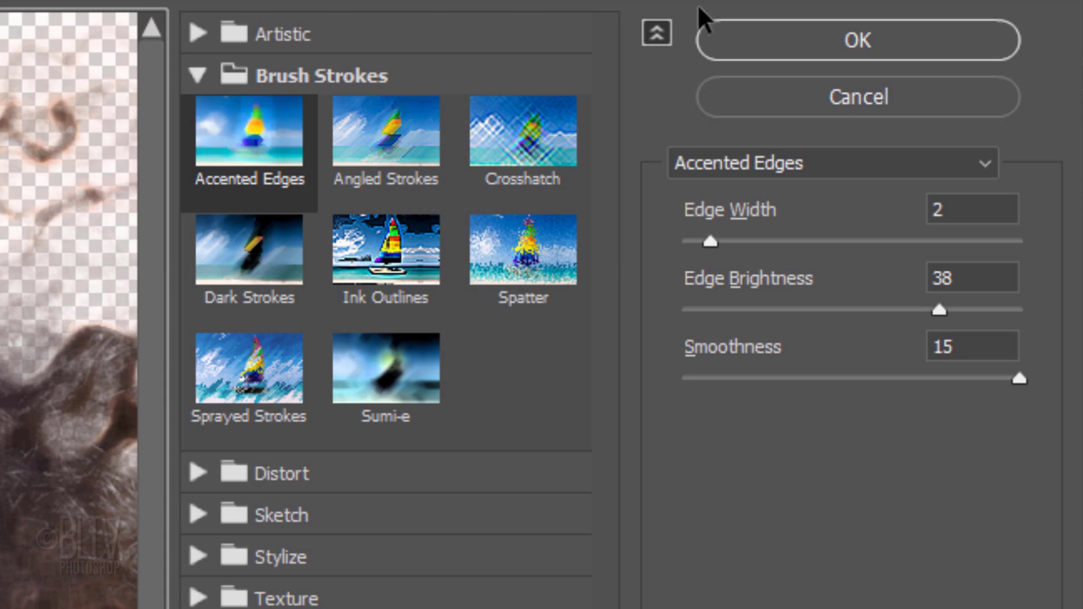
left_click(863, 42)
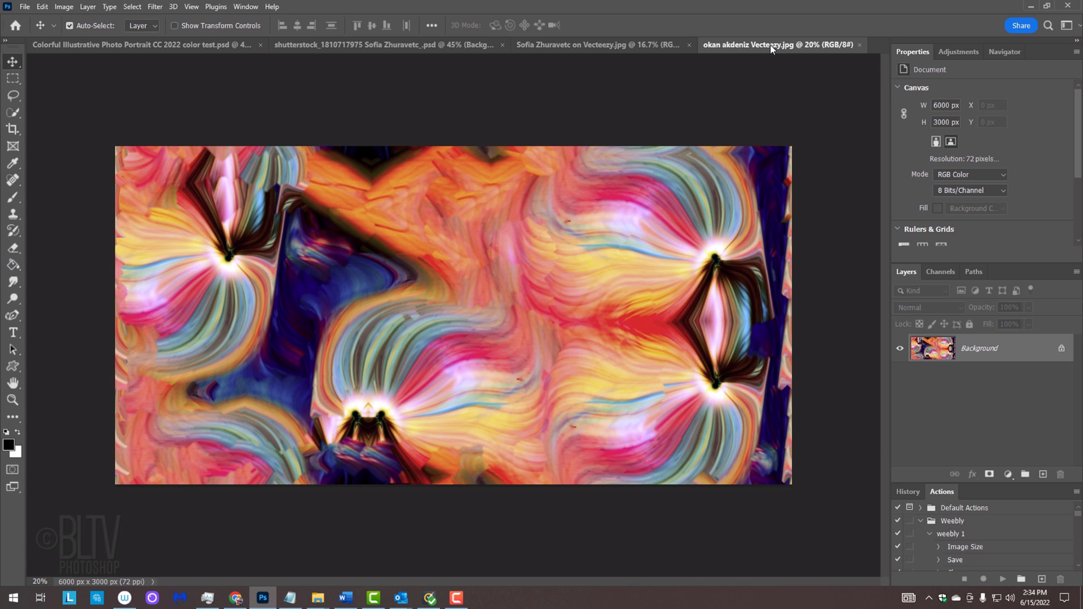
Drag the purple galaxy image into the portrait document as Layer 3.
left_click(608, 48)
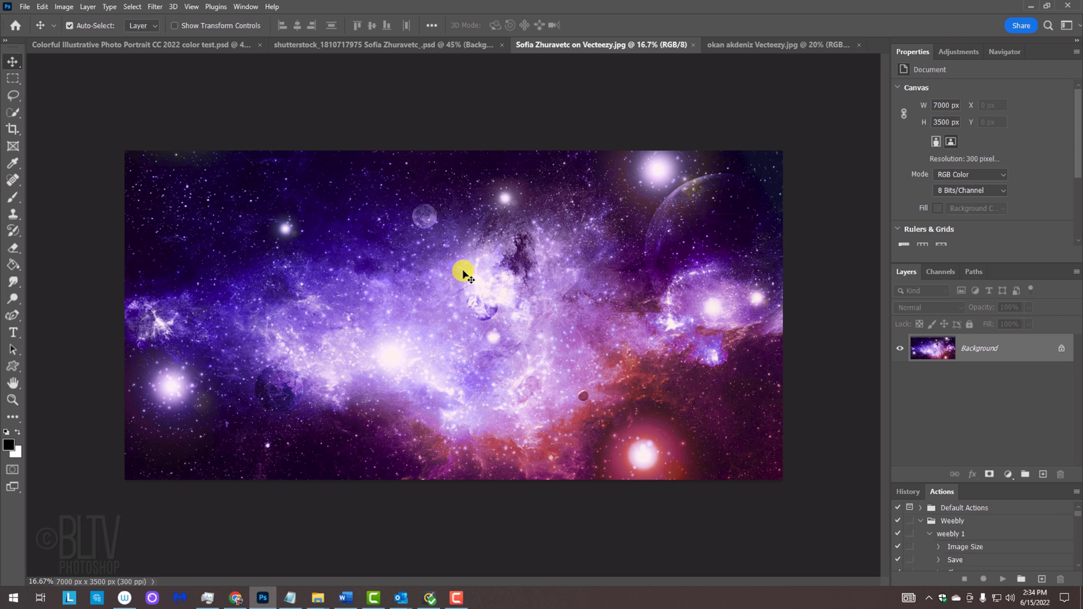
left_click(348, 45)
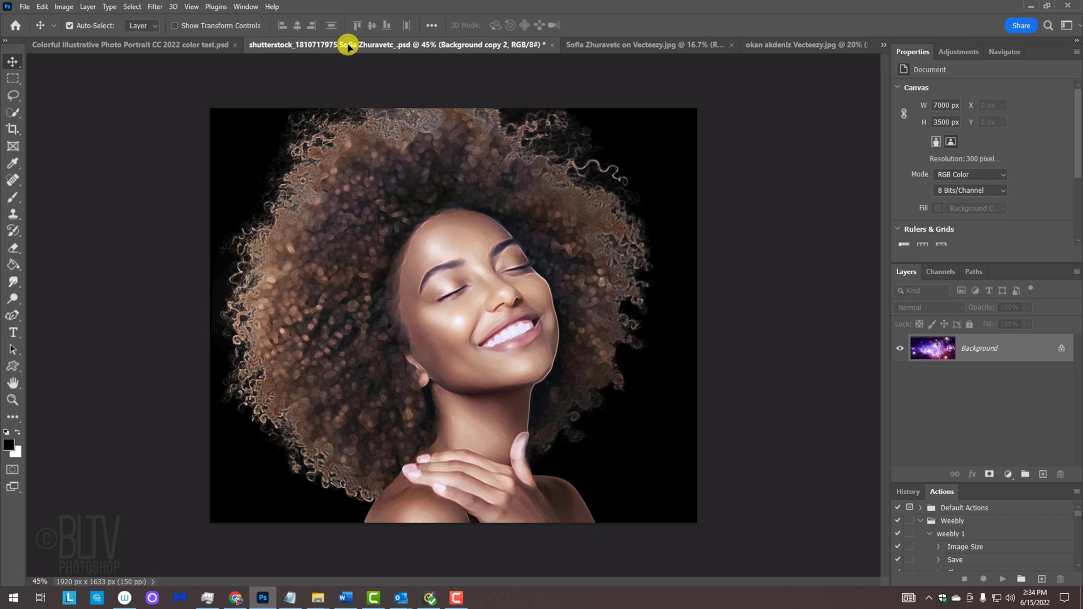
left_click_drag(408, 219, 430, 288)
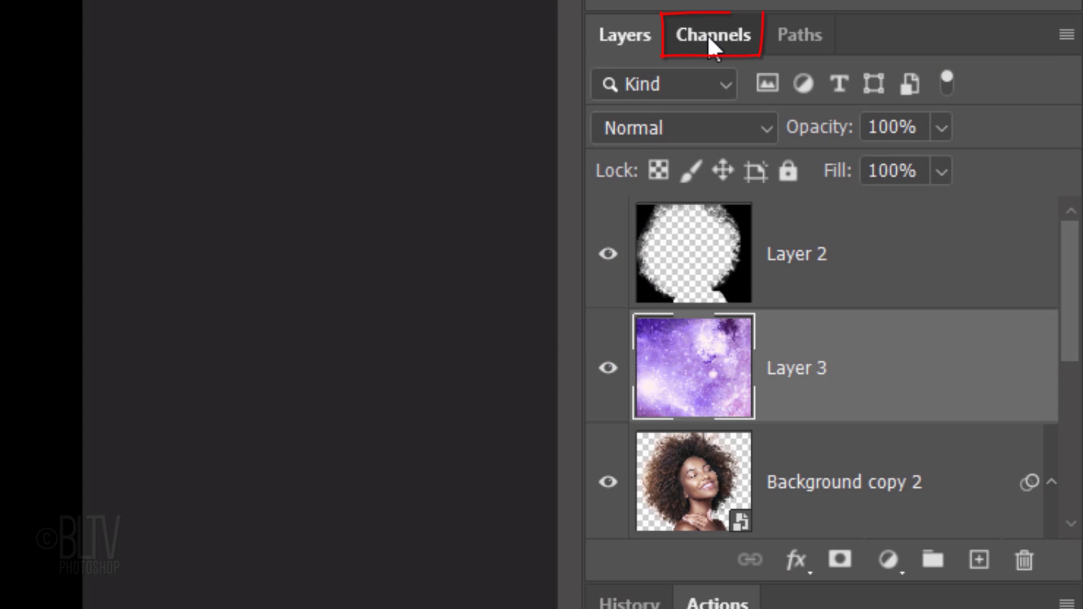
Mask Layer 3's galaxy to the hair channel selection and unlink the mask from the image.
left_click(939, 272)
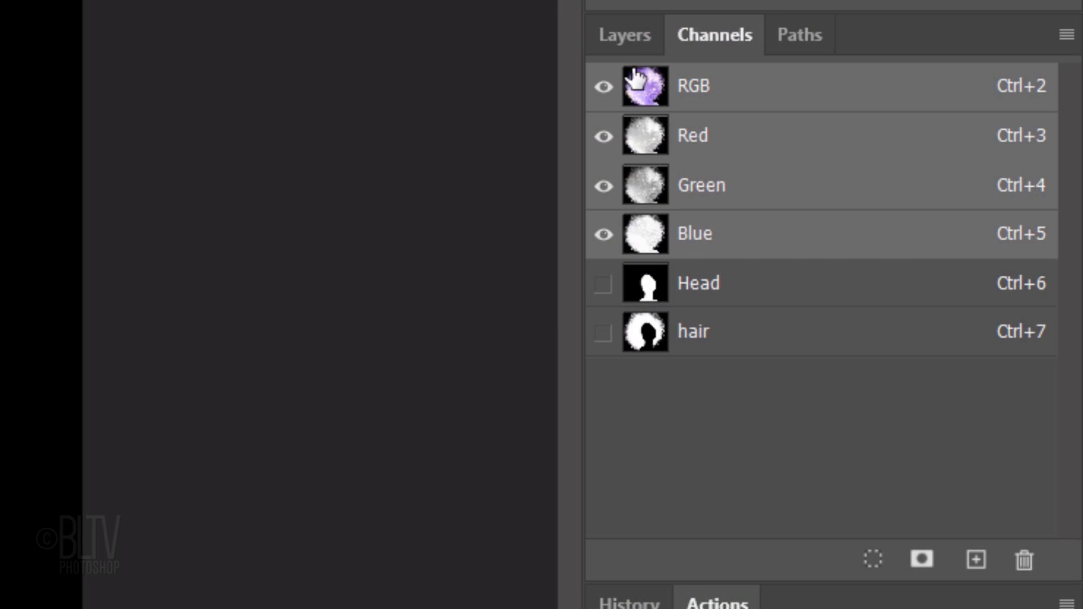
left_click(625, 35)
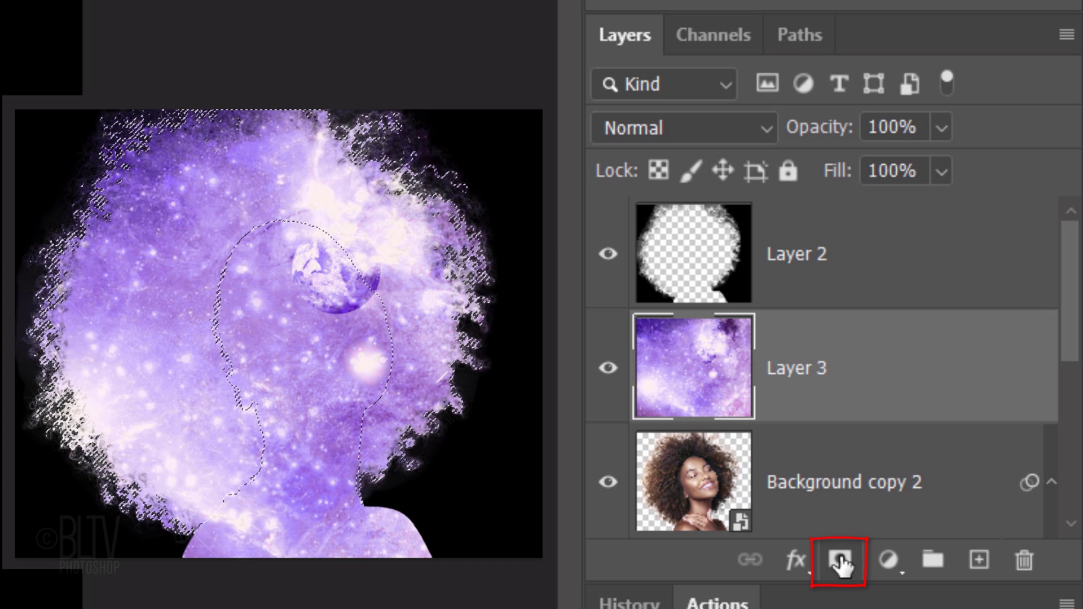
left_click(841, 561)
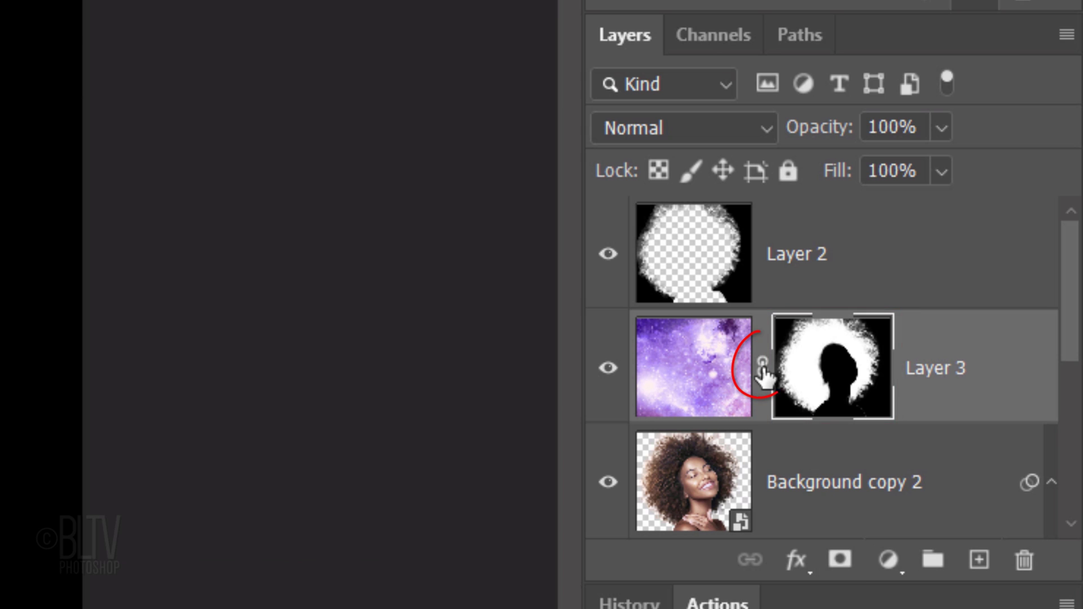
left_click(763, 364)
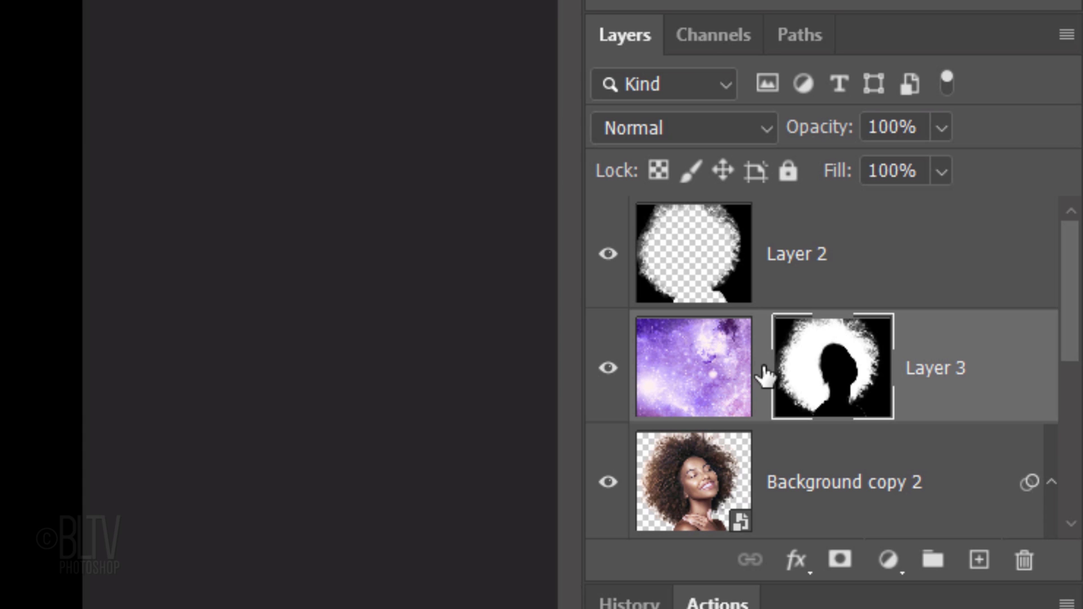
left_click(700, 372)
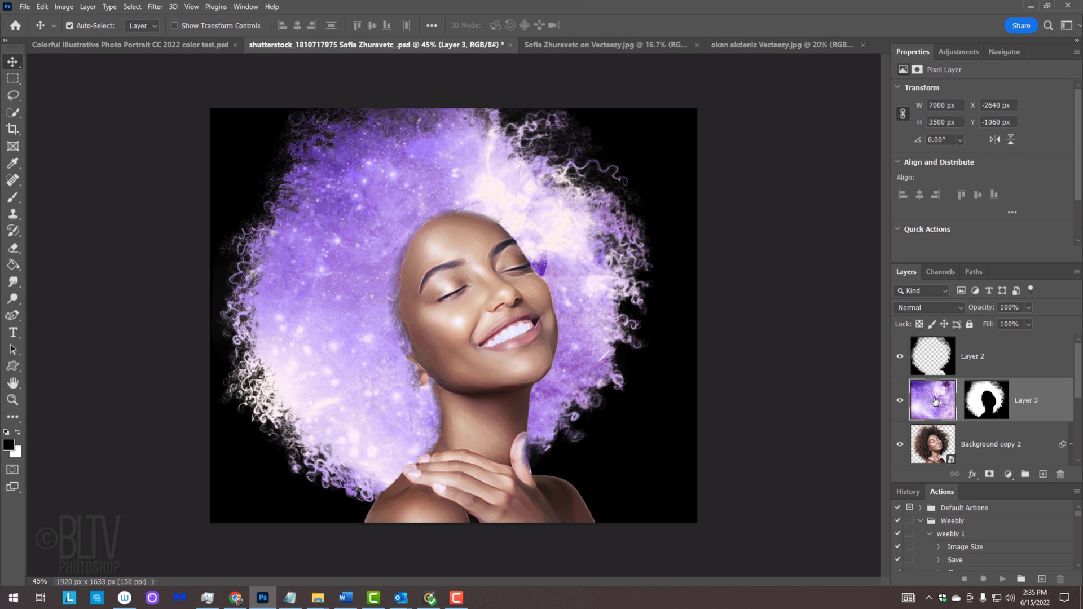
Scale the galaxy texture to 47%, shift it left and down in the hair, and commit.
key("ctrl+t")
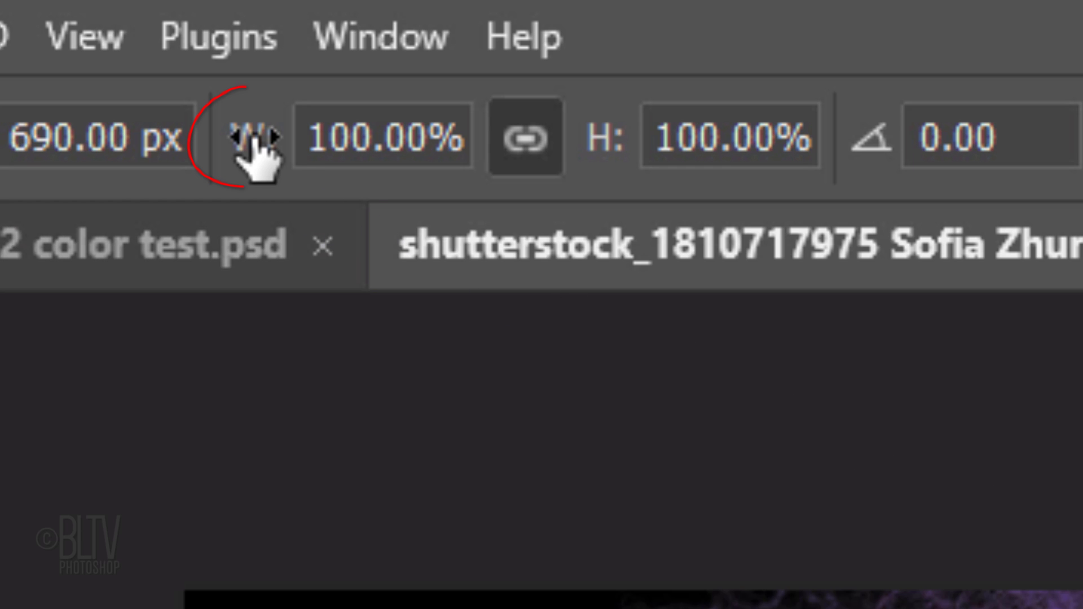
left_click_drag(253, 138, 24, 242)
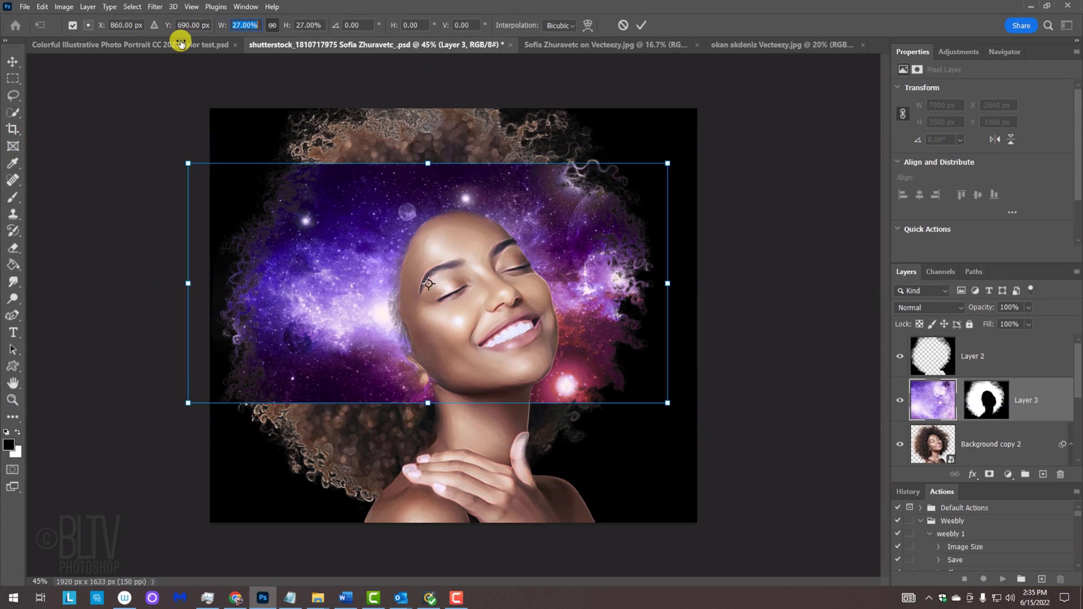
left_click_drag(181, 44, 188, 34)
left_click_drag(366, 183, 309, 196)
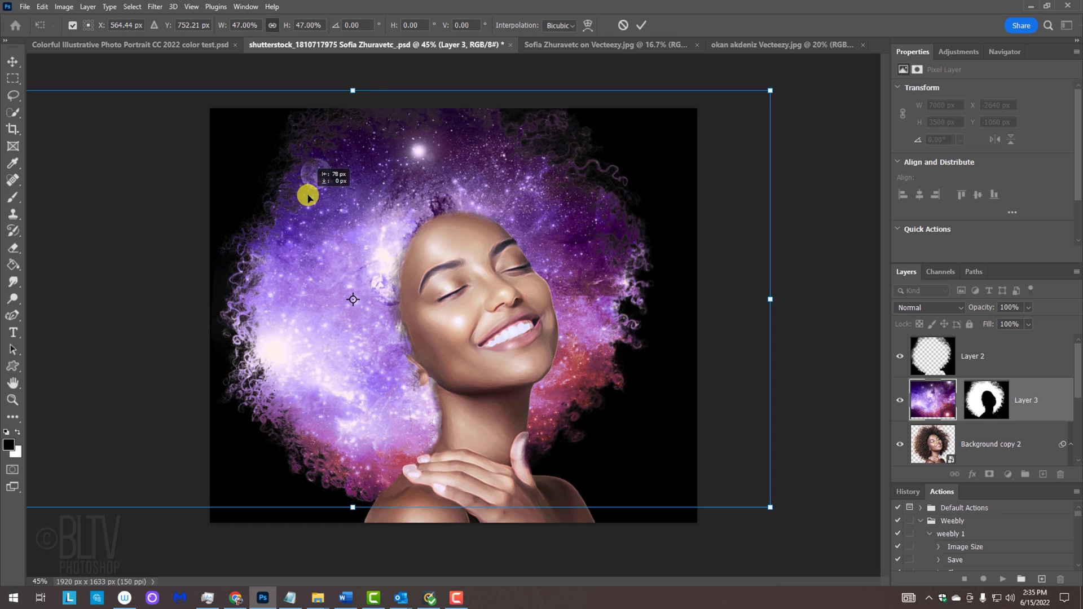
key("Return")
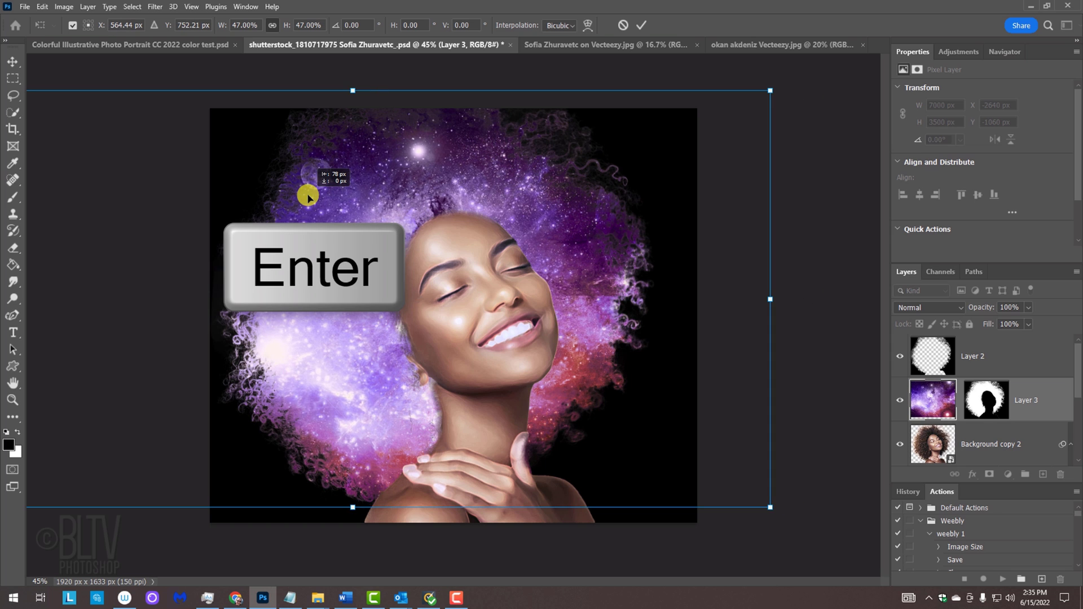
left_click_drag(309, 198, 309, 198)
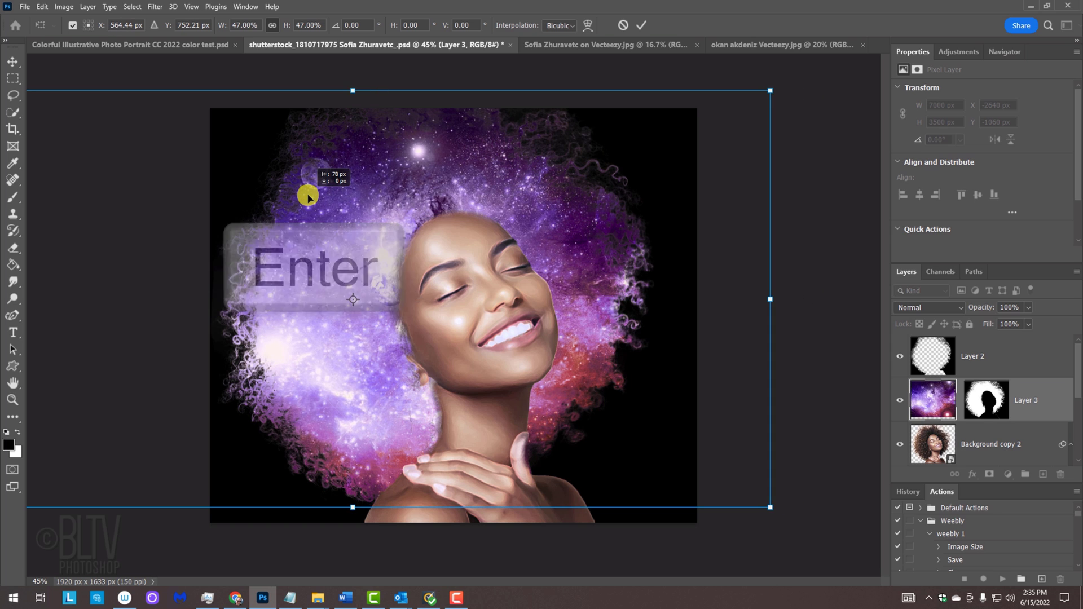
left_click(639, 24)
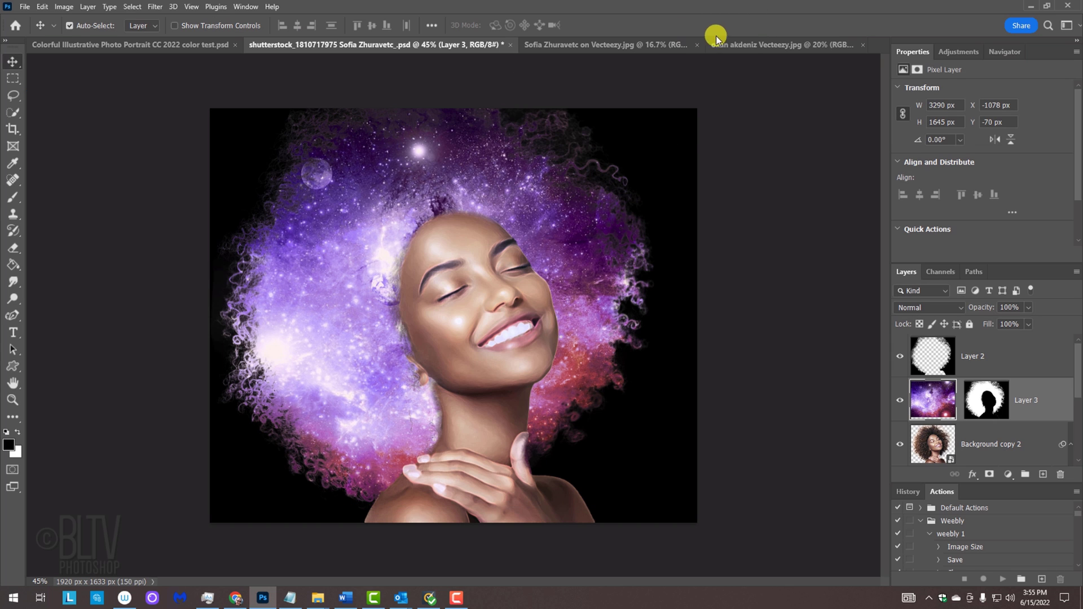
Bring the swirl image in as Layer 4 and copy Layer 3's hair mask onto it.
left_click(758, 44)
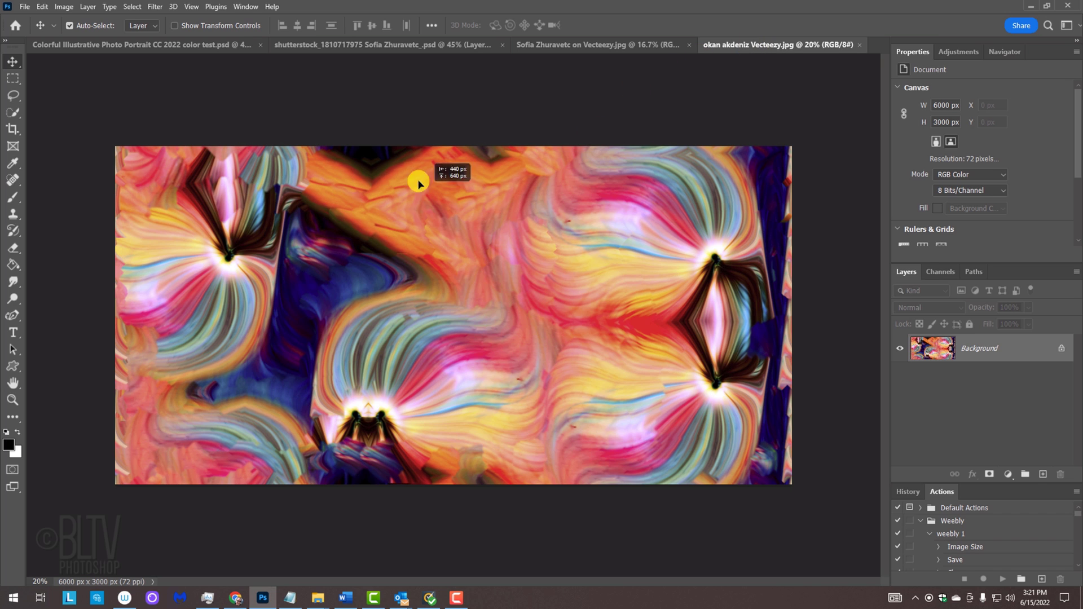
left_click(362, 45)
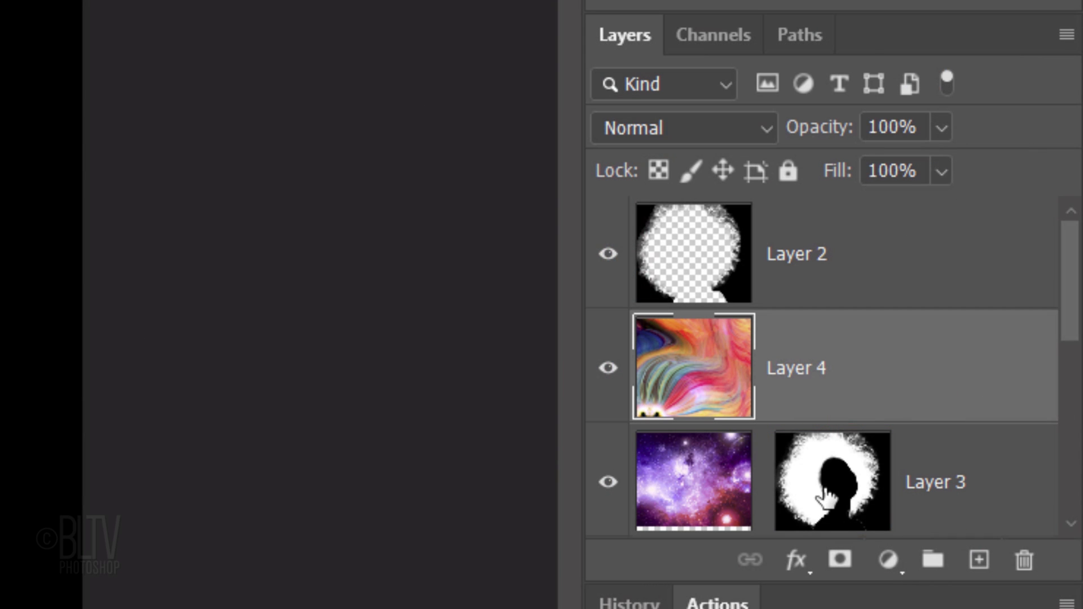
key("alt")
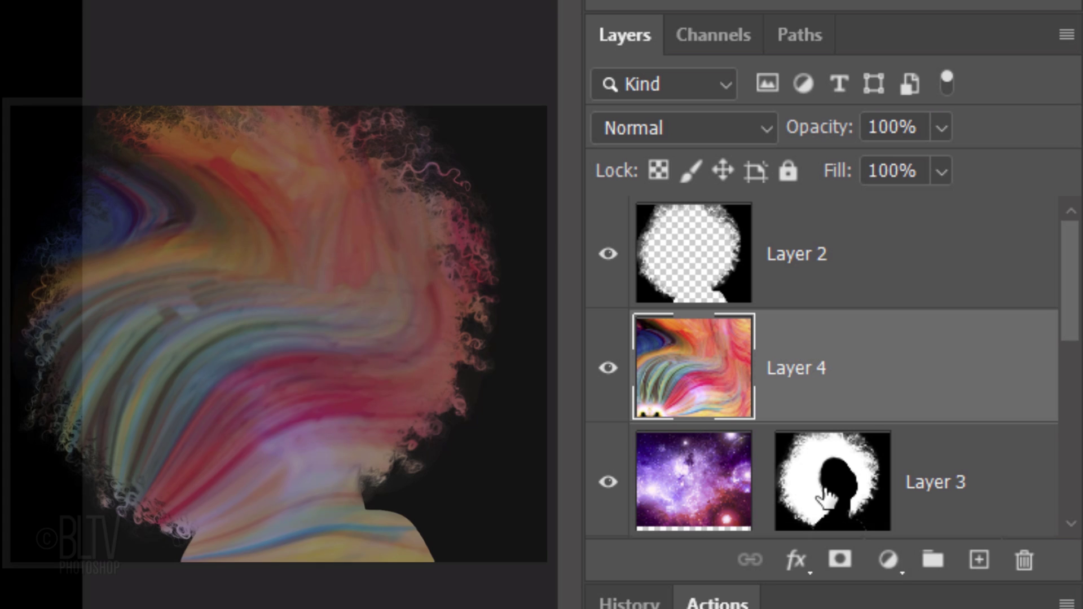
left_click_drag(826, 496, 829, 372)
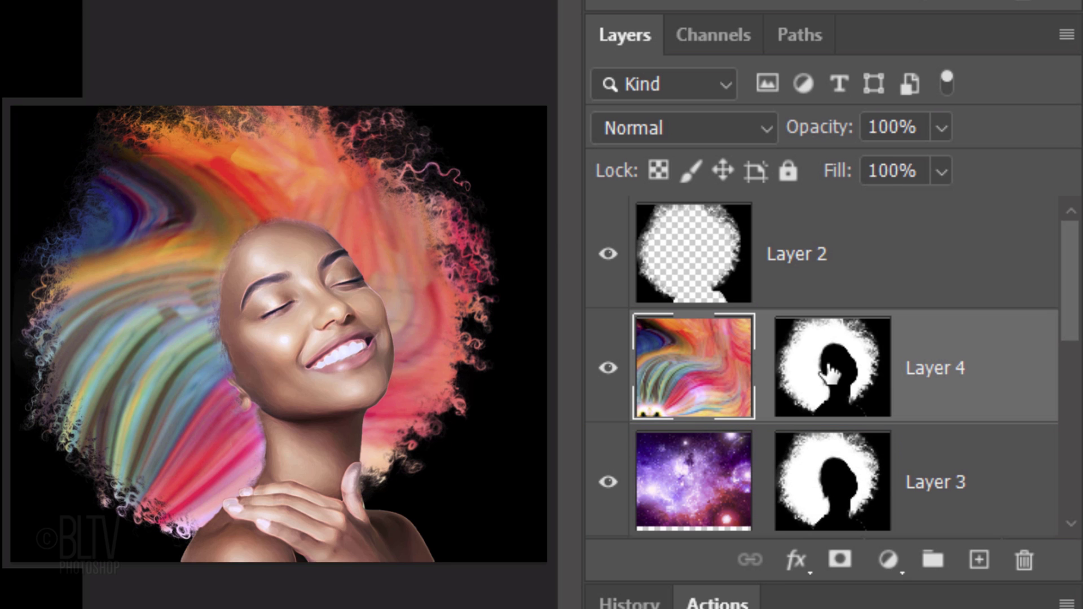
Preview blending modes on the swirl layer and settle on Multiply.
left_click(646, 126)
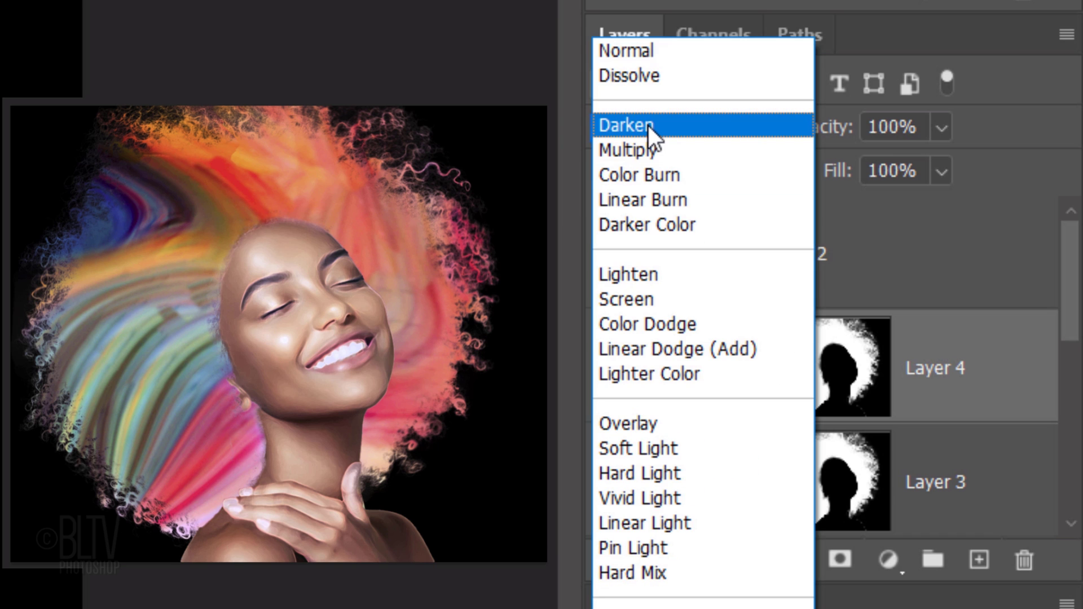
left_click(649, 126)
key("Down")
key("Down")
key("Down")
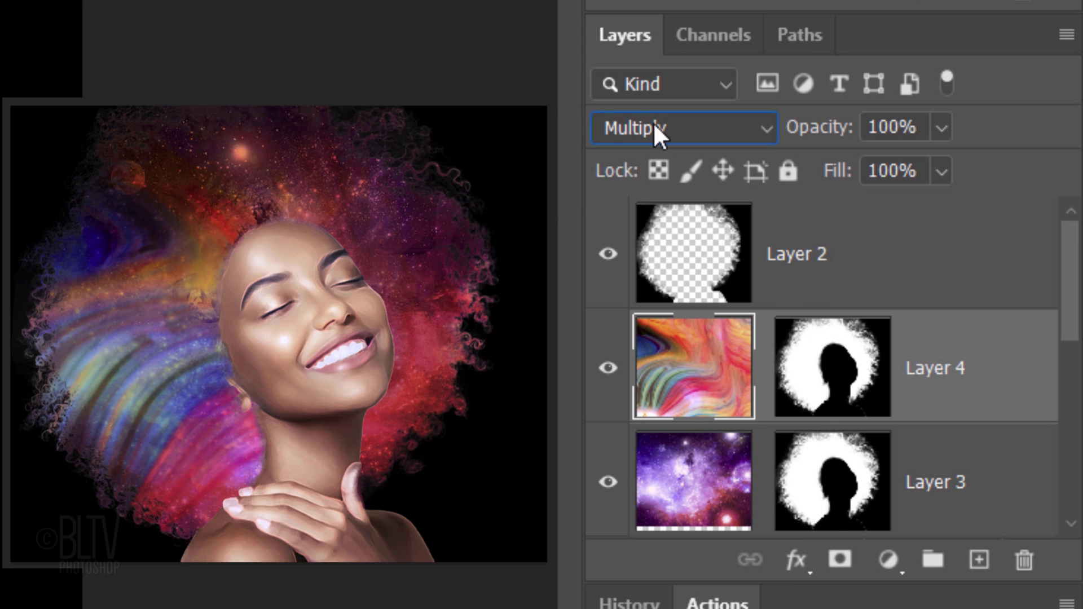
key("Down")
key("Down")
key("Down")
key("Down")
key("Down")
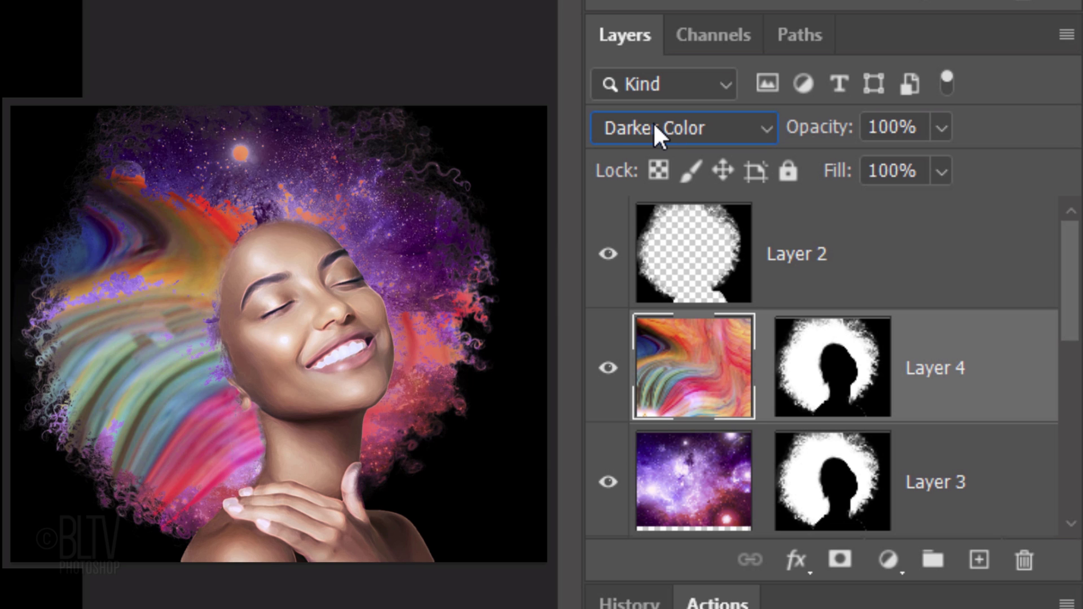
key("Down")
key("Down")
key("Down")
key("Down")
key("Down")
key("Down")
key("Down")
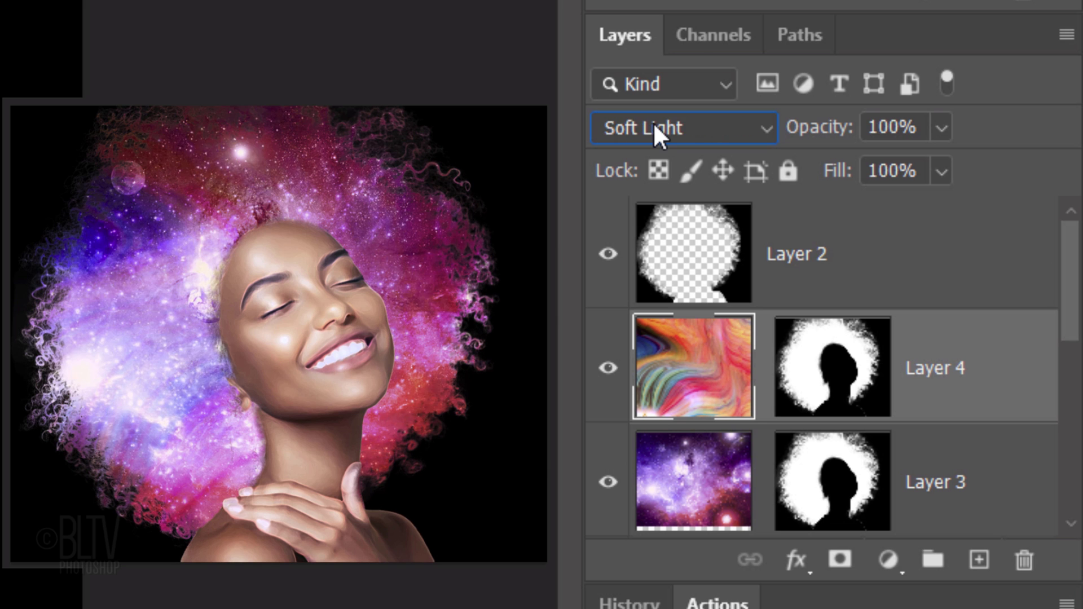
key("Down")
key("Down")
key("Down")
key("Down")
key("Down")
key("Down")
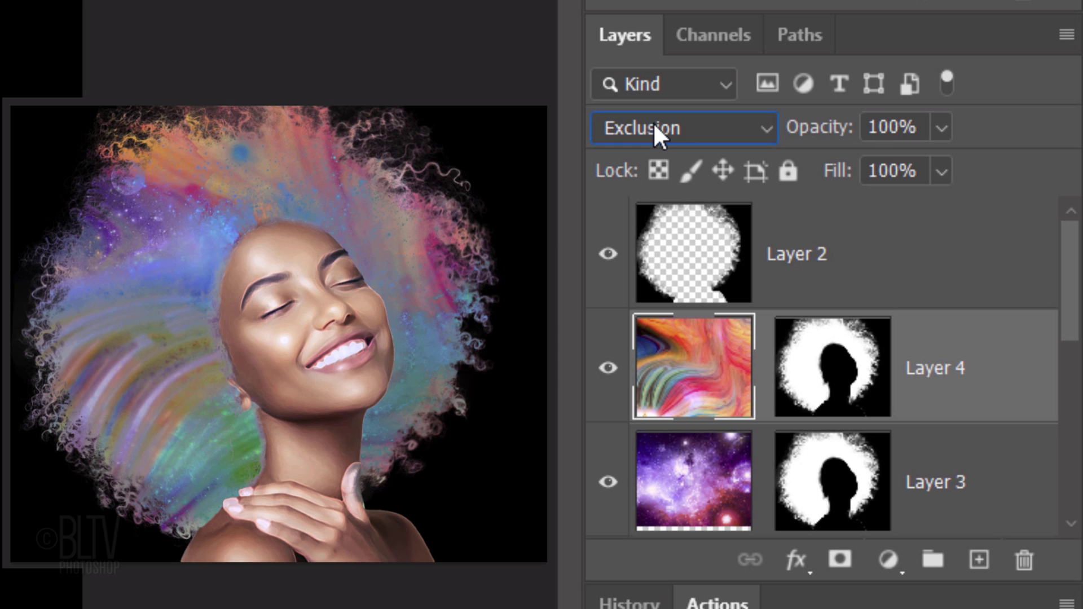
key("Down")
key("Down")
key("Down")
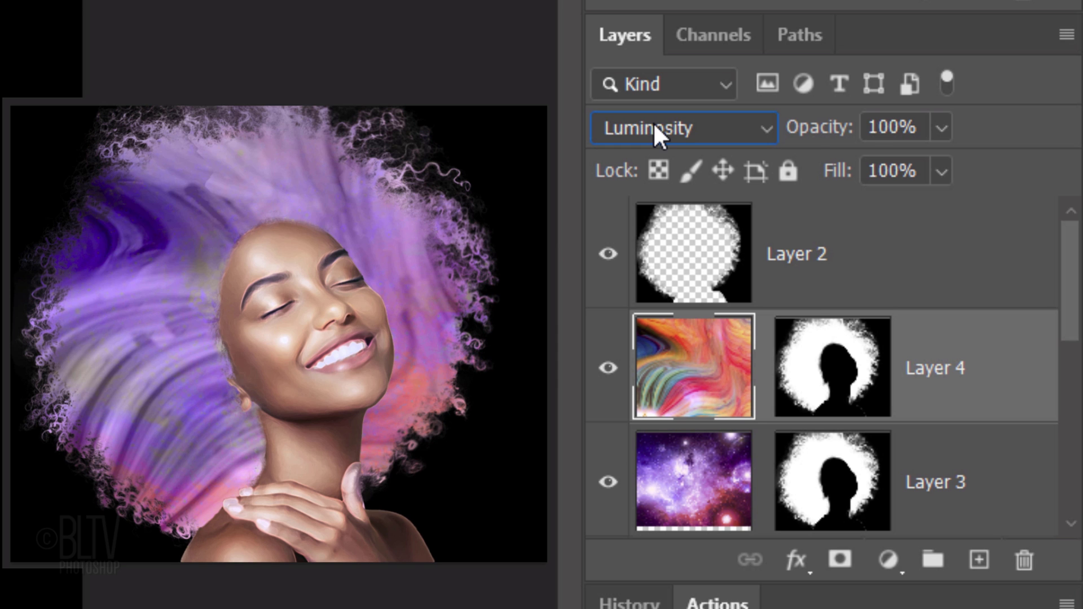
left_click(654, 122)
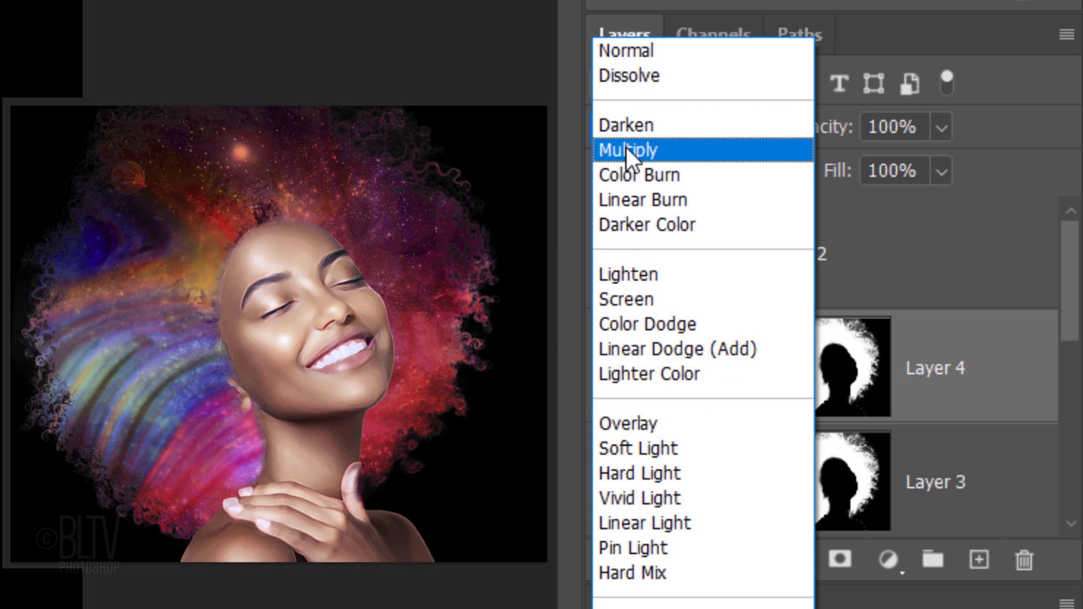
left_click(627, 149)
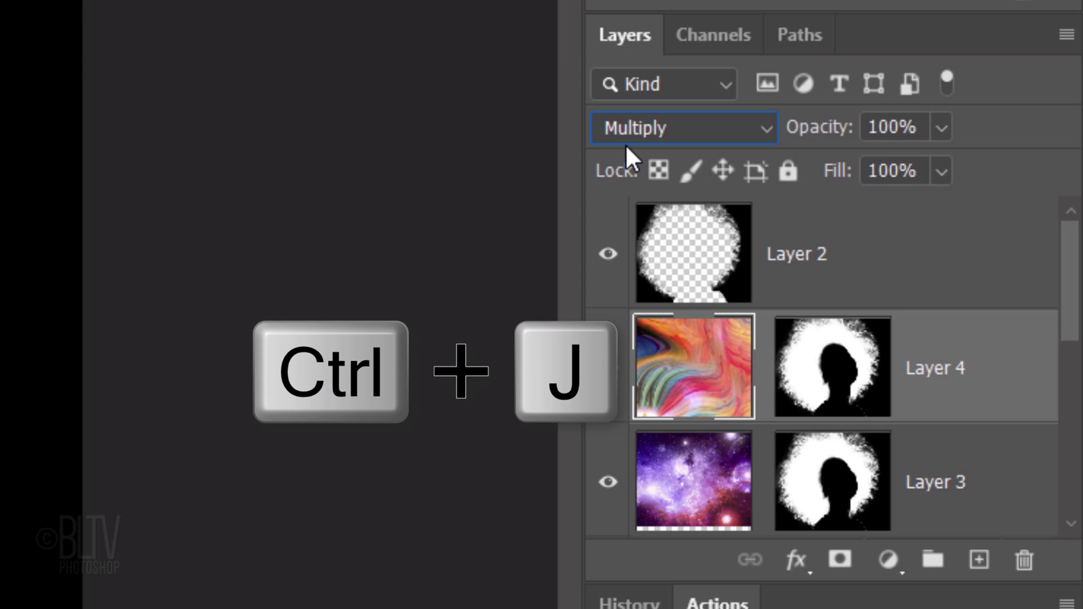
Duplicate the swirl layer, discard its hair mask, and mask the copy with the Head channel.
key("ctrl+j")
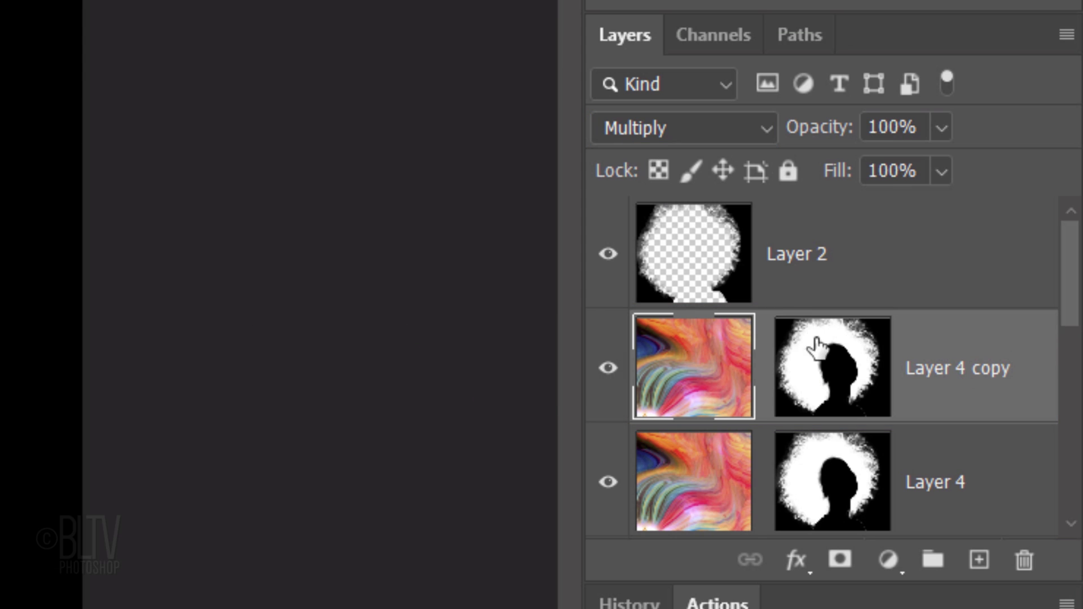
left_click_drag(826, 356, 1023, 561)
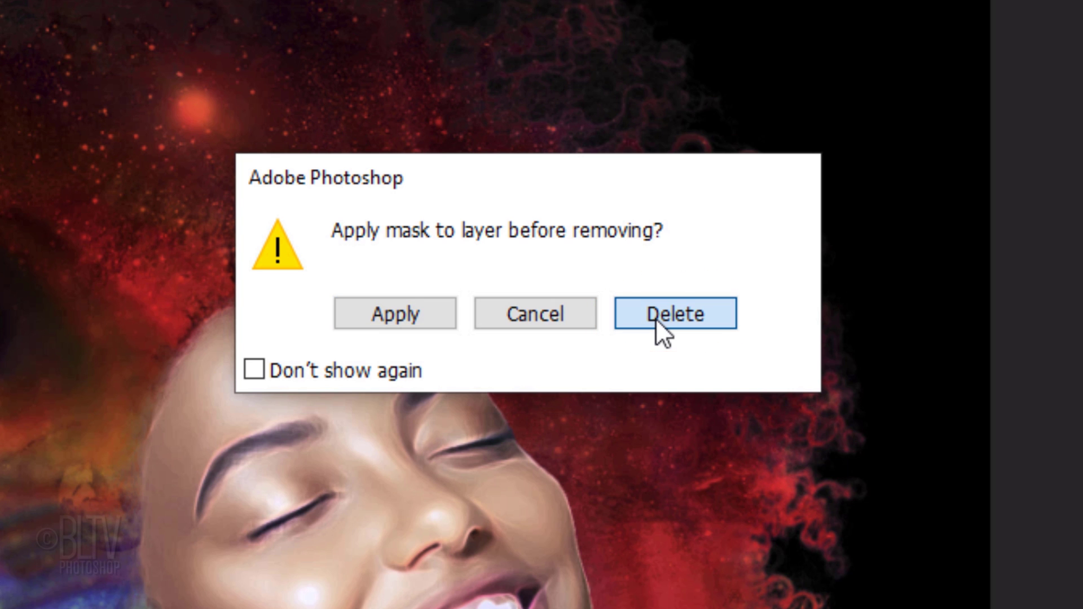
left_click(655, 318)
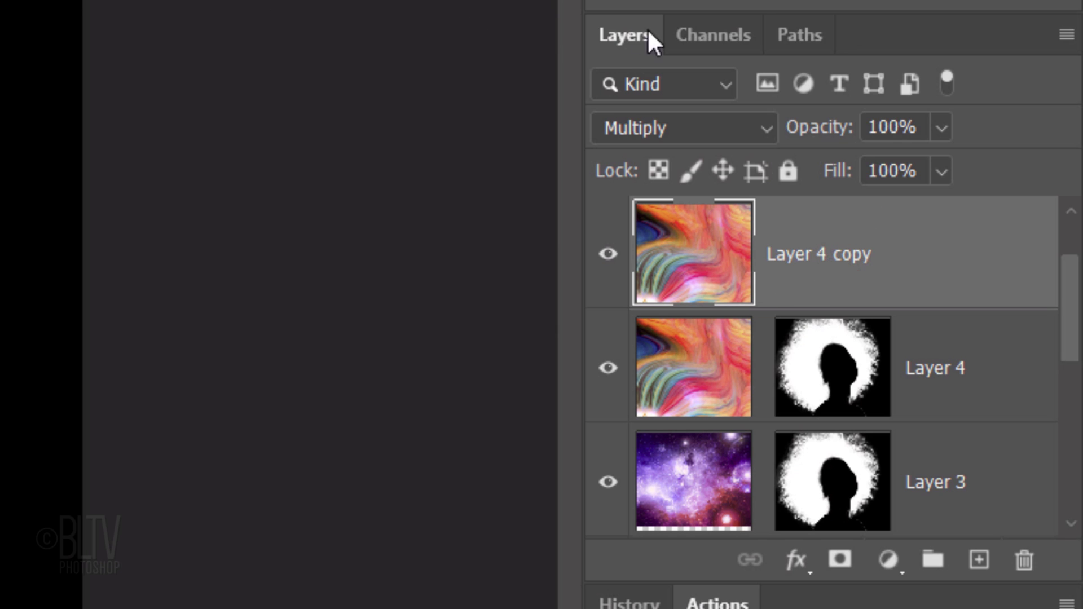
left_click(705, 44)
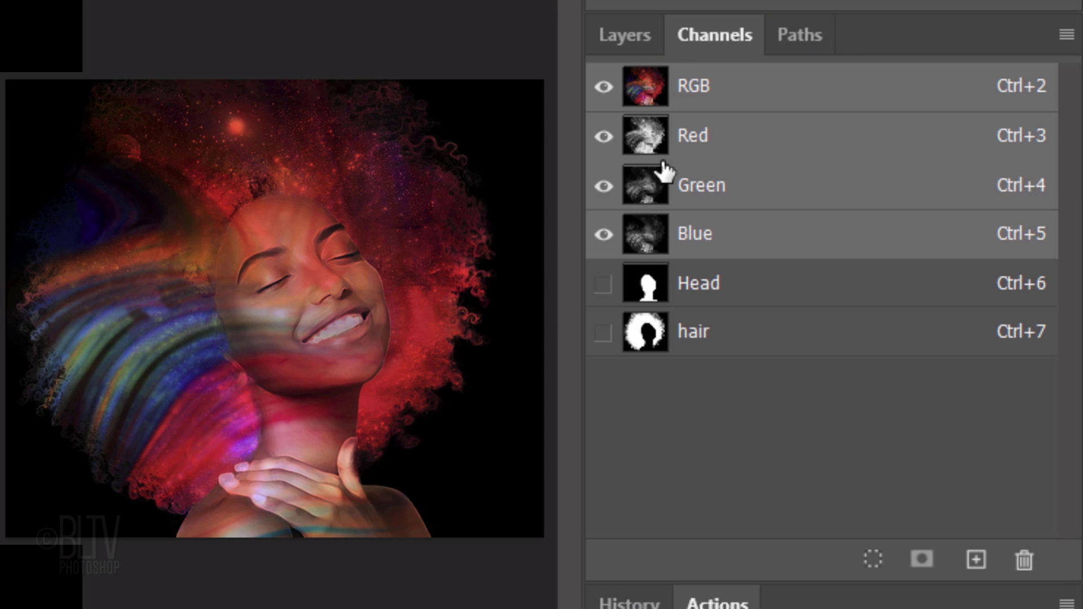
left_click(646, 282, "ctrl")
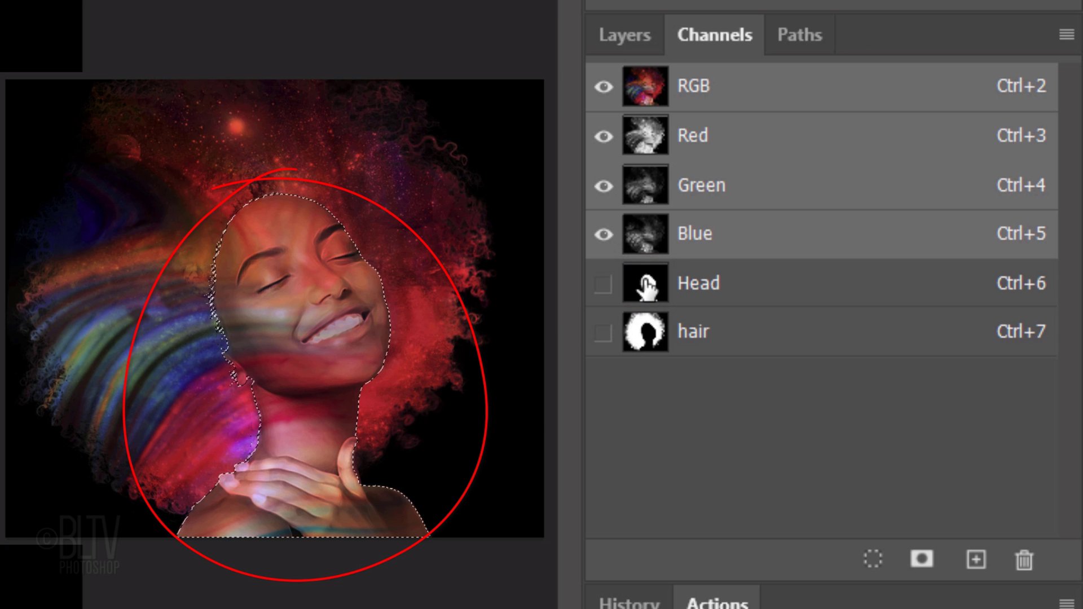
left_click(626, 41)
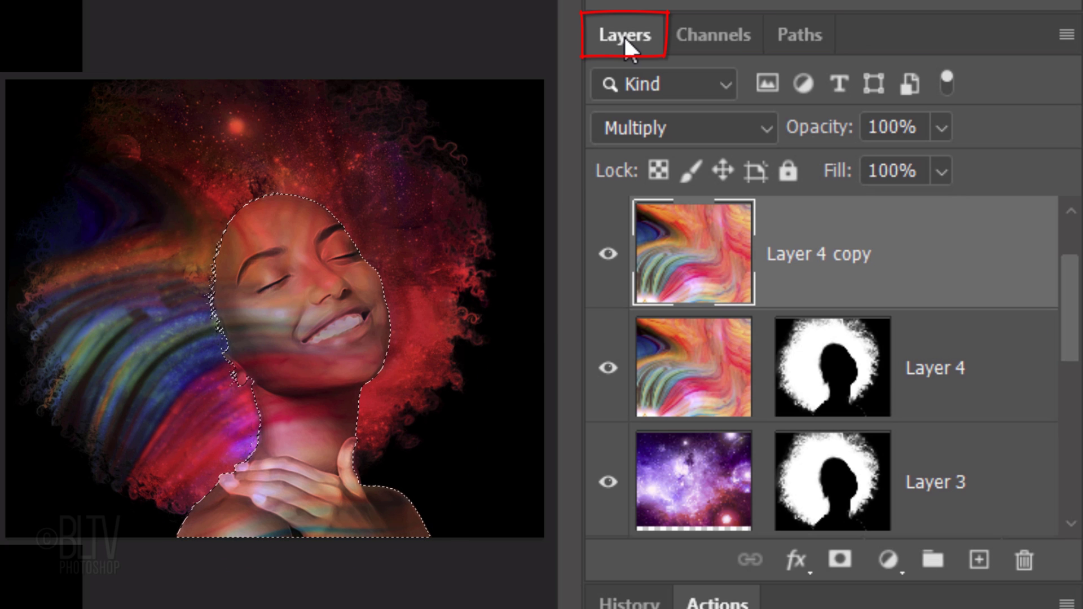
left_click(840, 562)
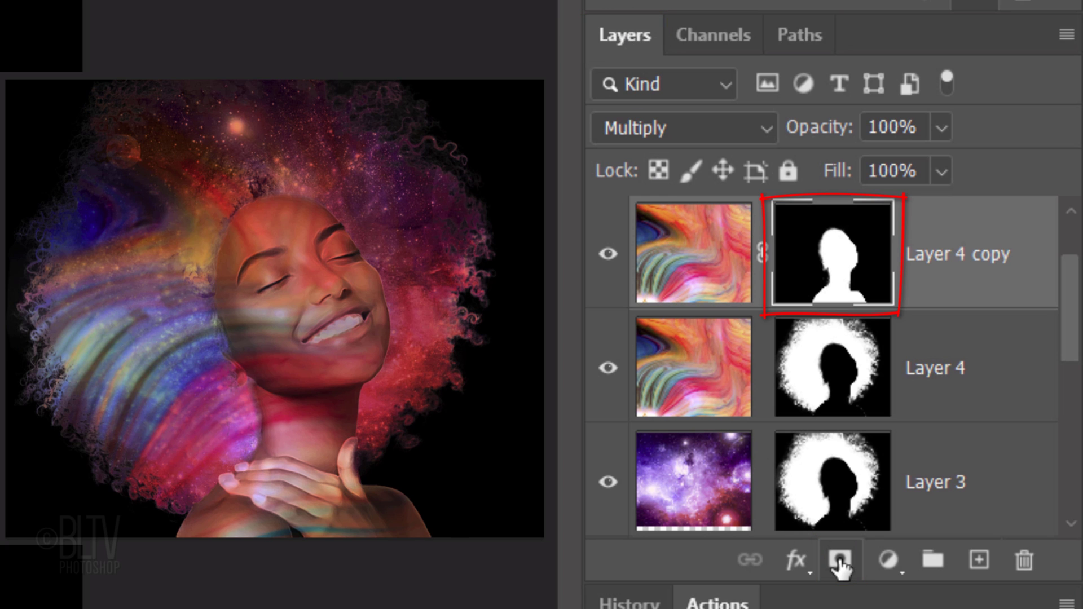
Set Layer 4 copy to Difference blending and unlink its texture from the mask.
left_click(690, 251)
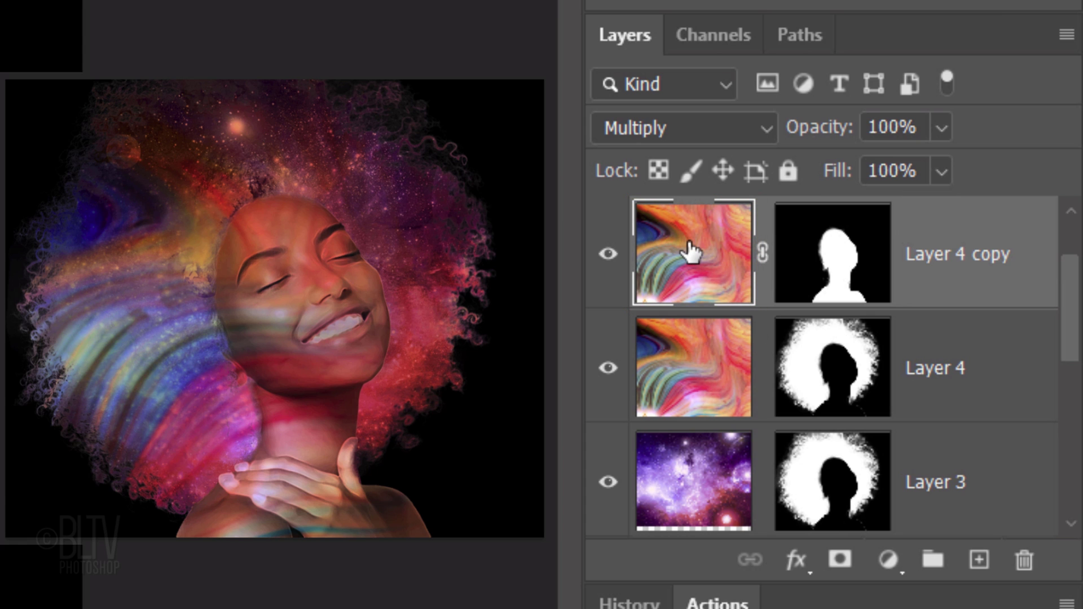
left_click(662, 138)
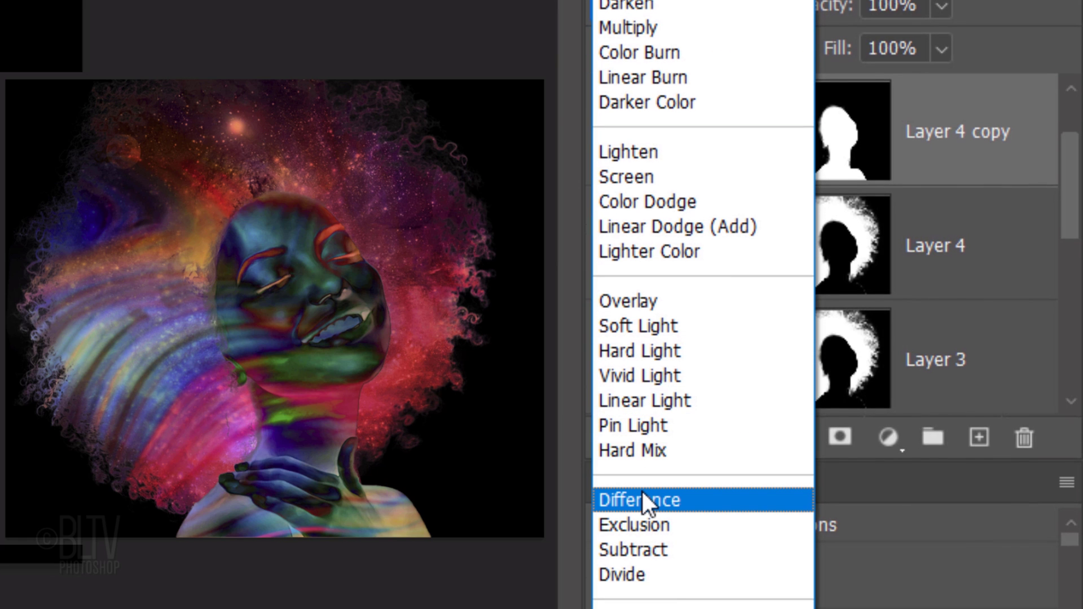
left_click(642, 500)
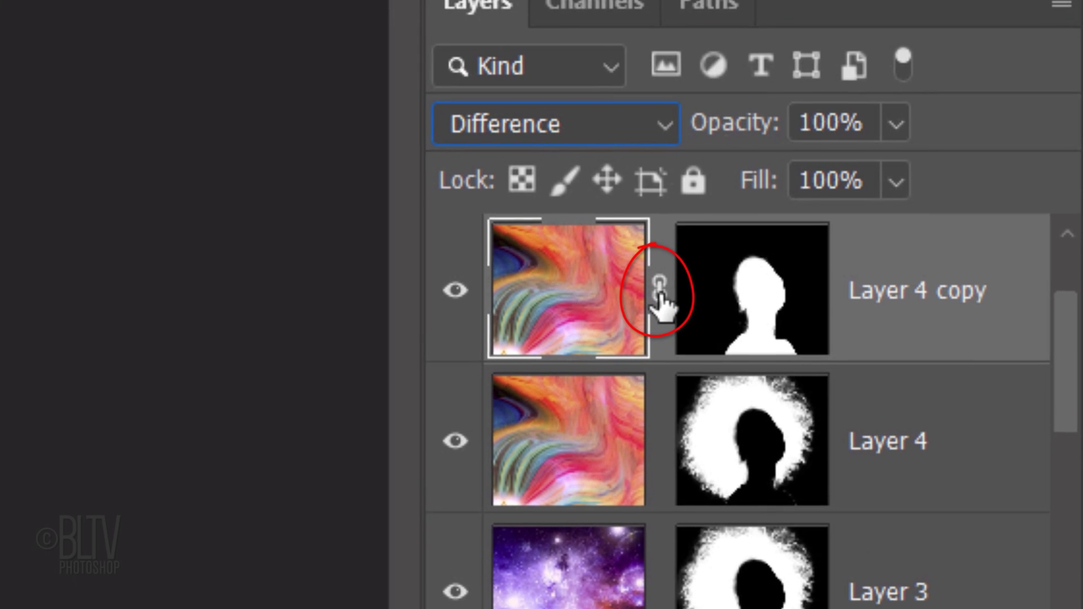
left_click(659, 291)
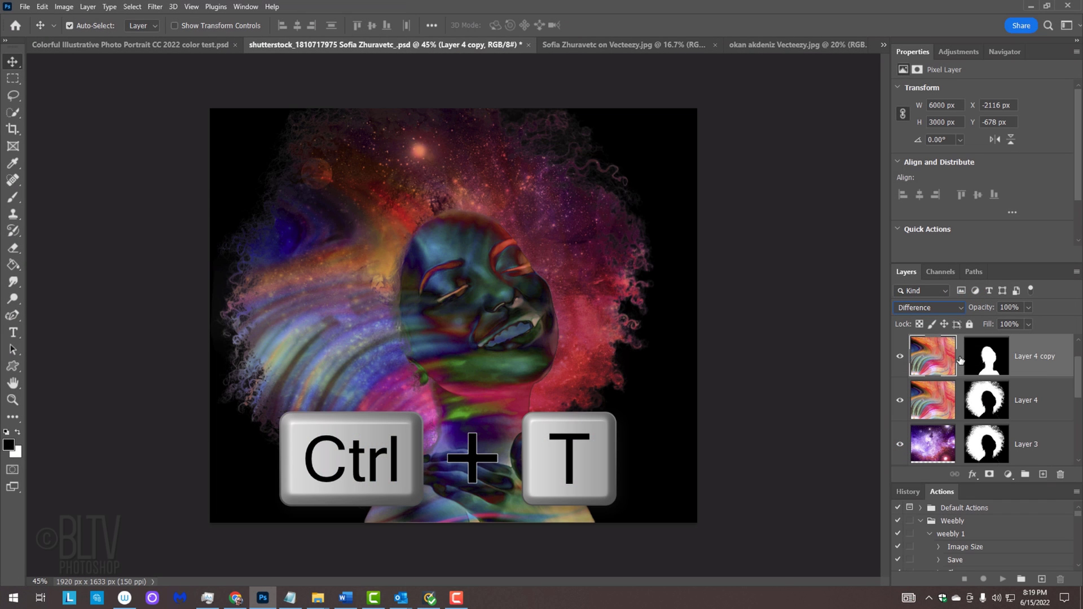
Rotate the swirl texture about 29° and move it up and right inside the head mask.
key("ctrl+t")
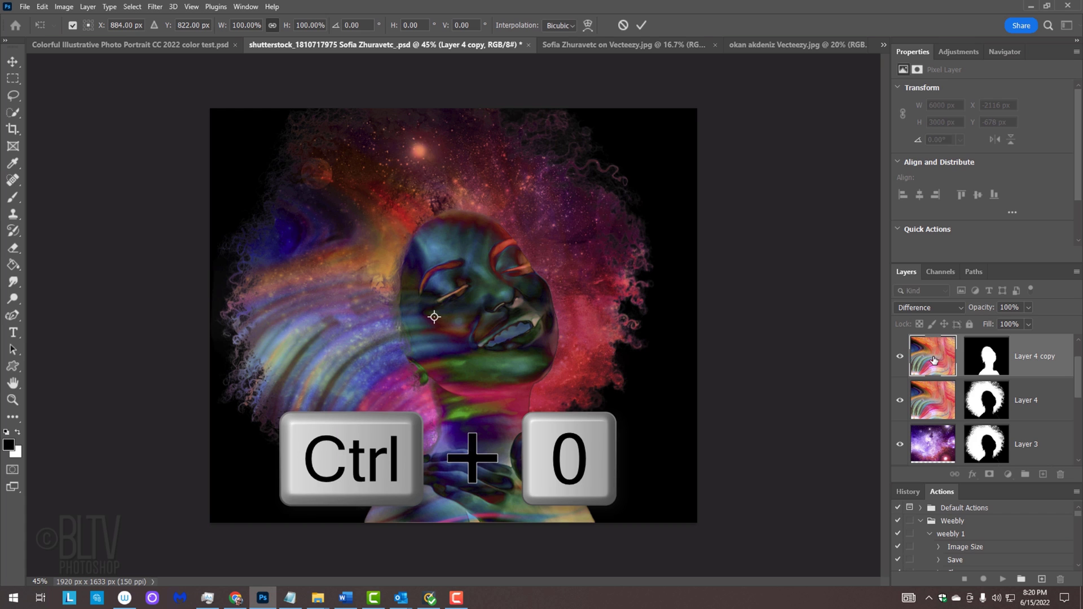
key("ctrl+0")
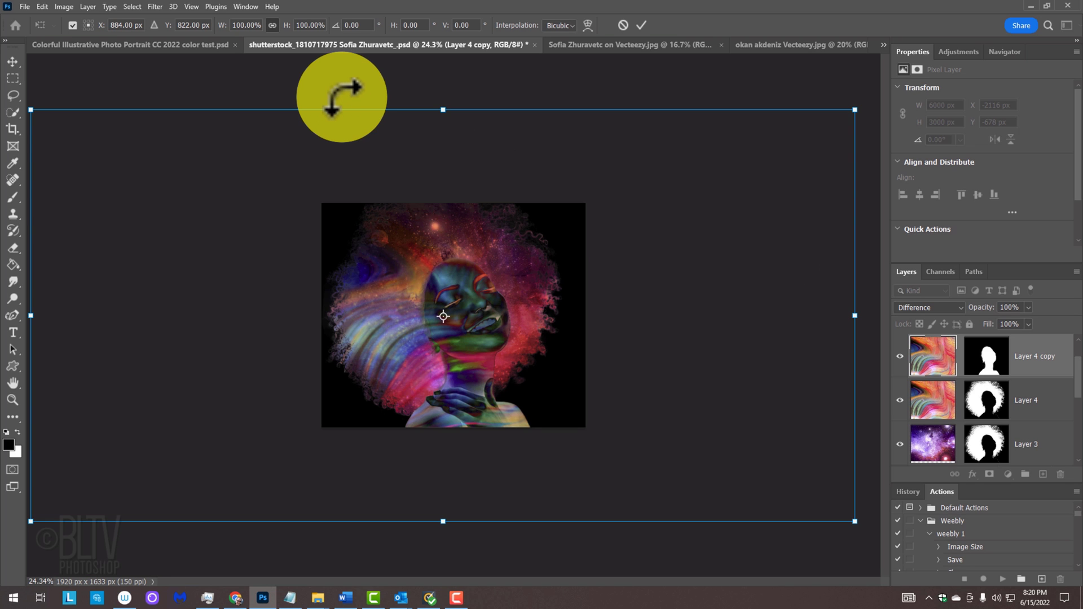
left_click_drag(341, 97, 455, 90)
left_click_drag(398, 142, 409, 104)
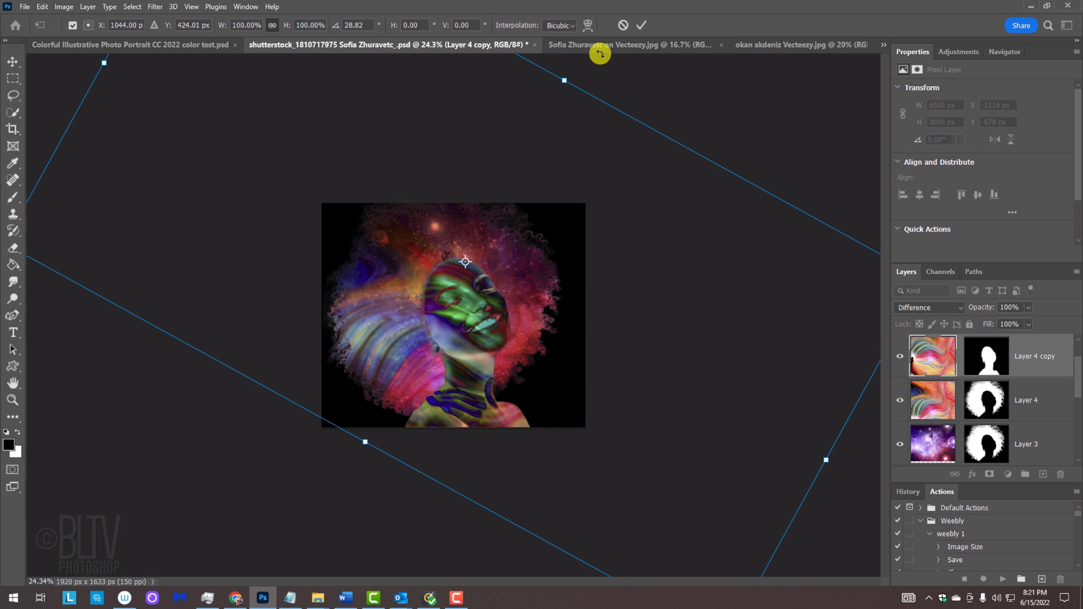
left_click(639, 23)
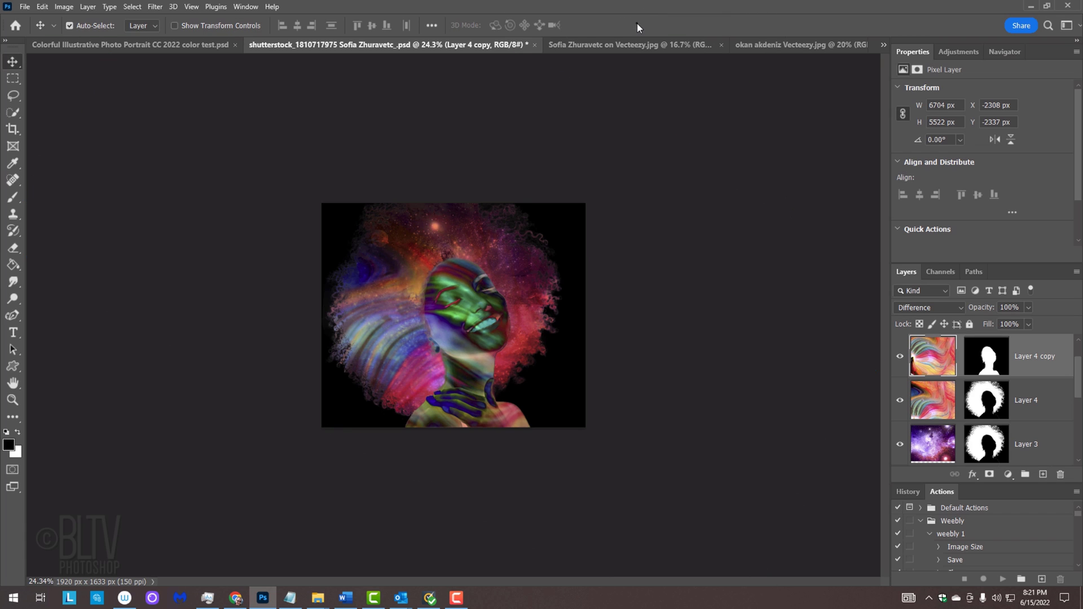
key("ctrl+0")
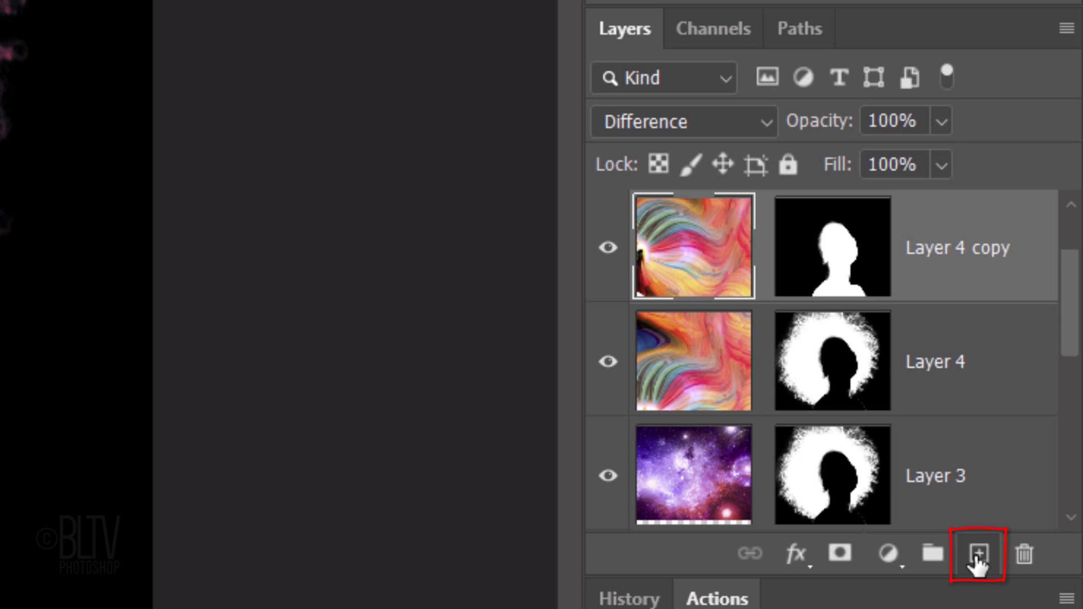
Add a new top layer named 'Hair lines' and pick the Curvature Pen Tool for the strands.
left_click(978, 556)
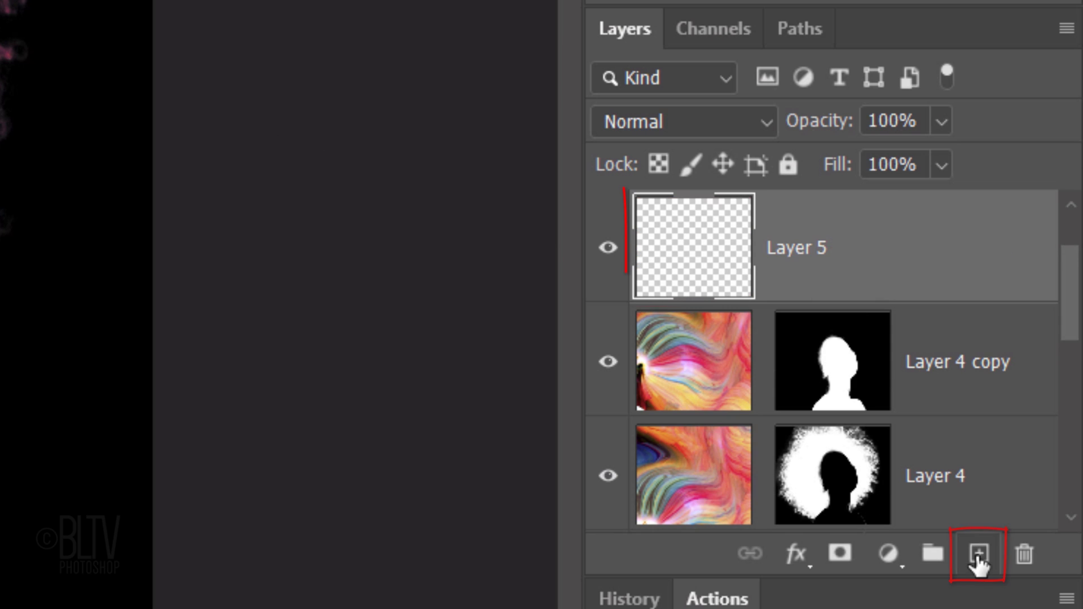
double_click(774, 247)
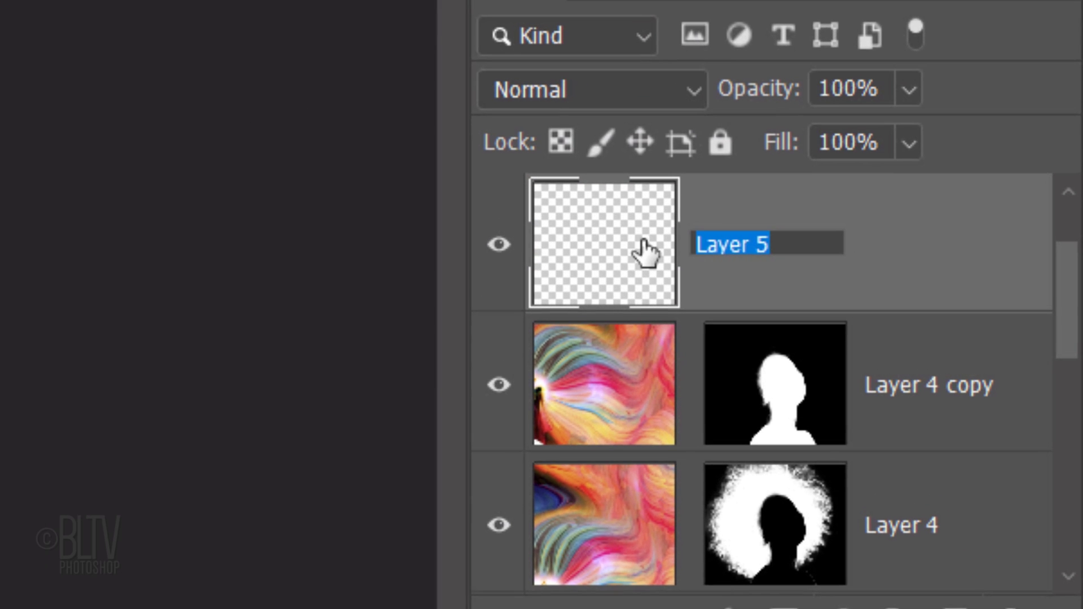
type("Hair lines")
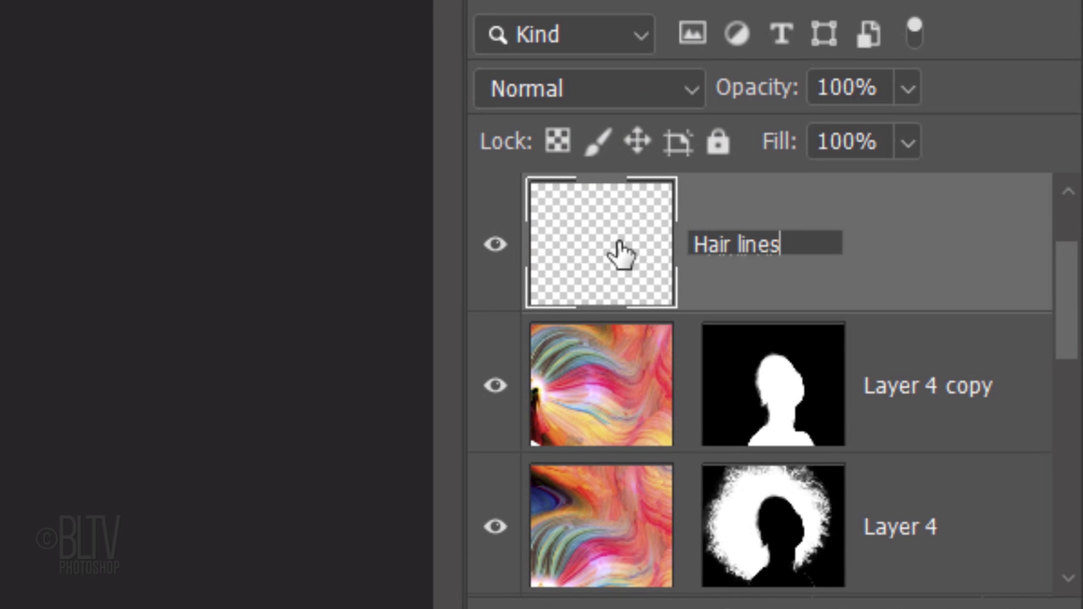
key("Return")
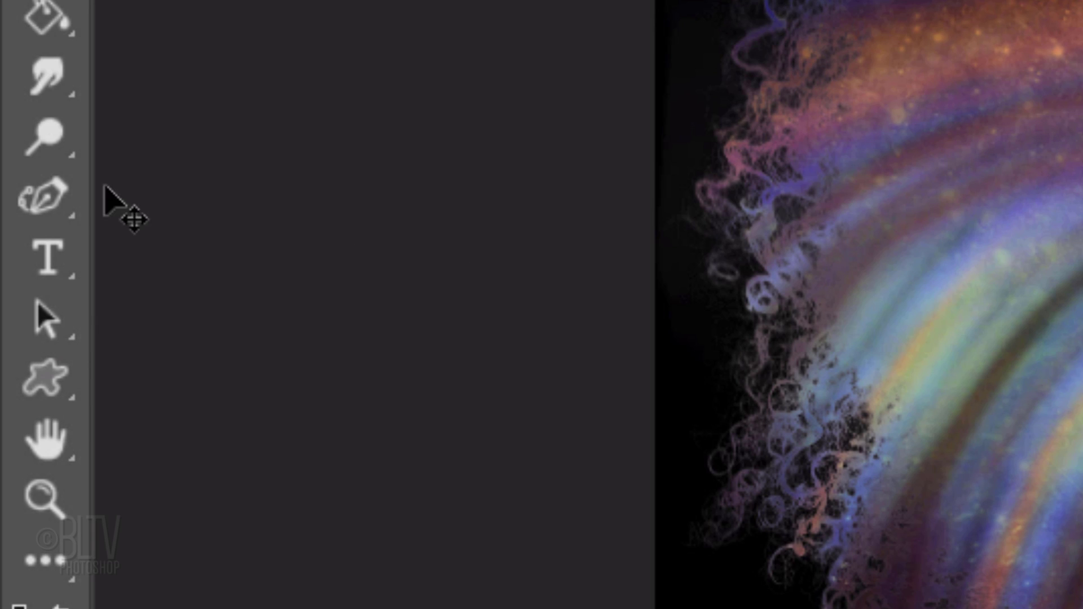
right_click(43, 196)
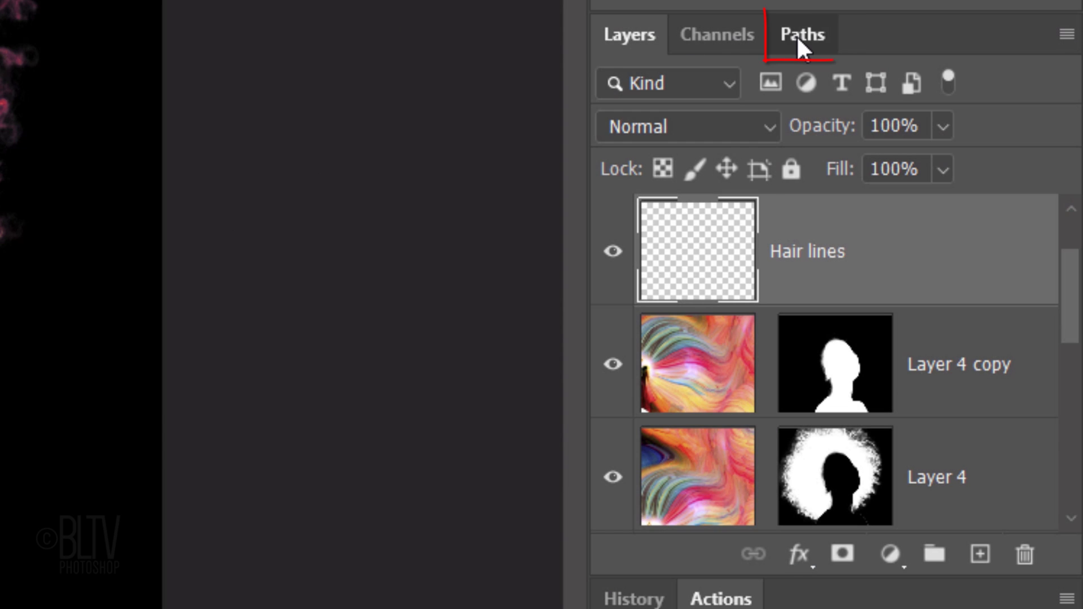
Save the hair-strand work path in the Paths panel under the name 'Hair'.
left_click(797, 35)
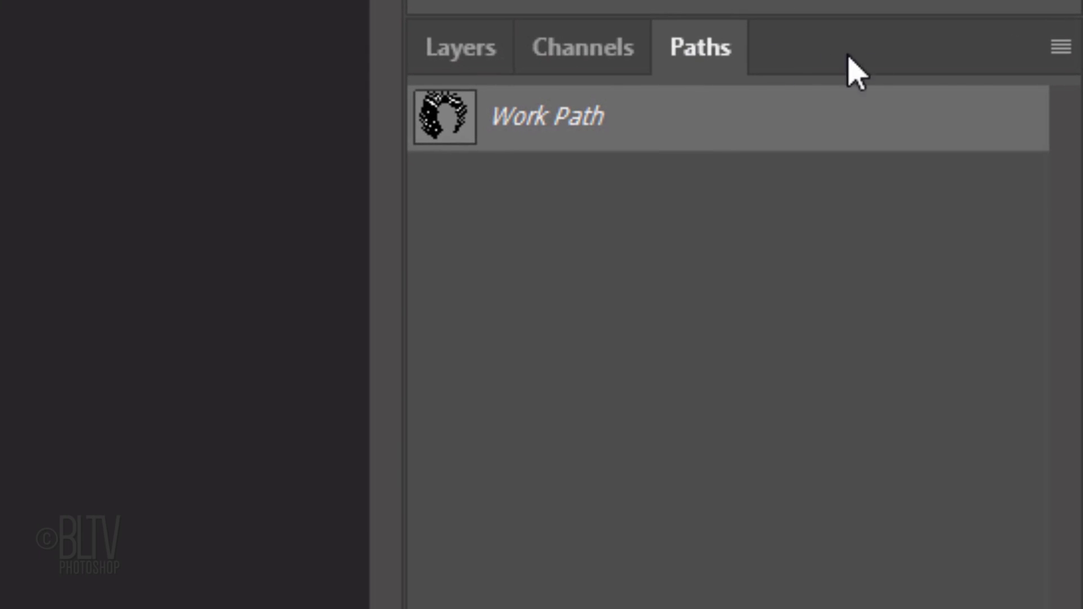
left_click(1061, 48)
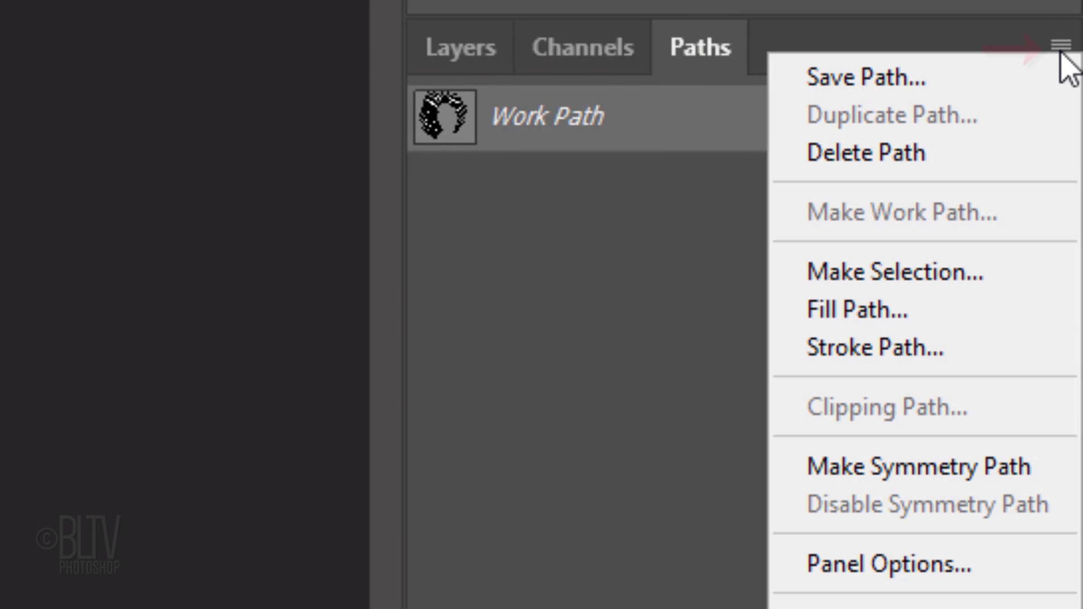
left_click(873, 79)
type("Ha")
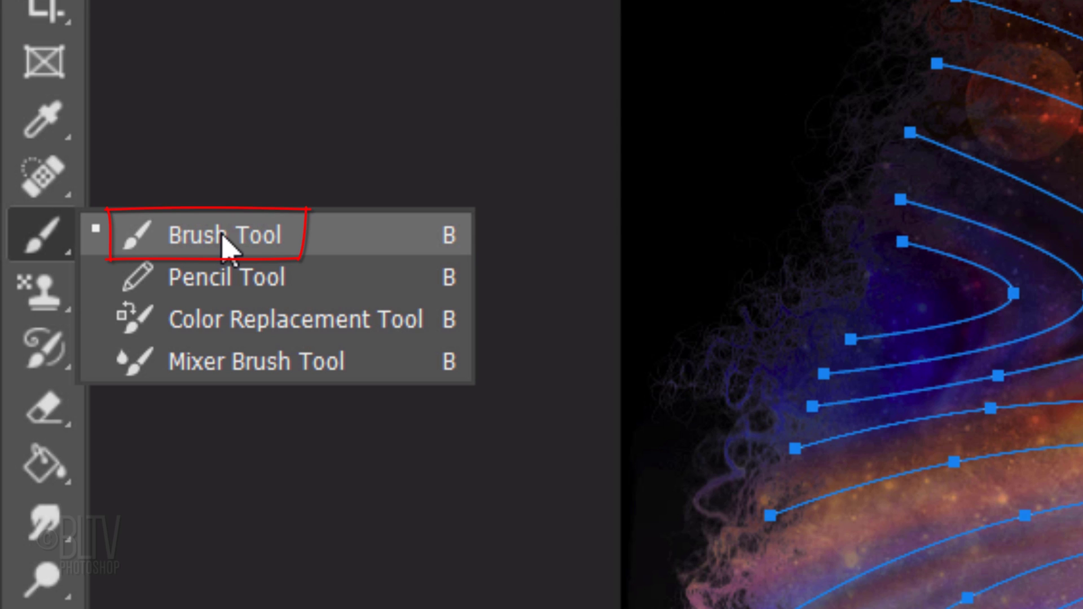
Set up a 10 px soft round brush with Shape Dynamics size controlled by Pen Pressure.
left_click(226, 240)
left_click(235, 71)
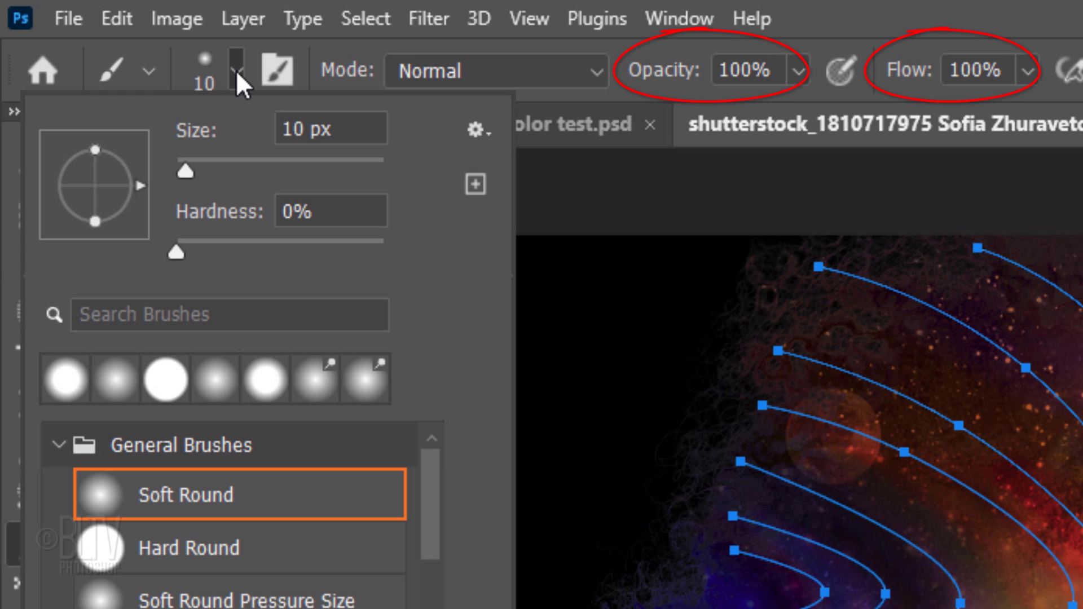
key("Return")
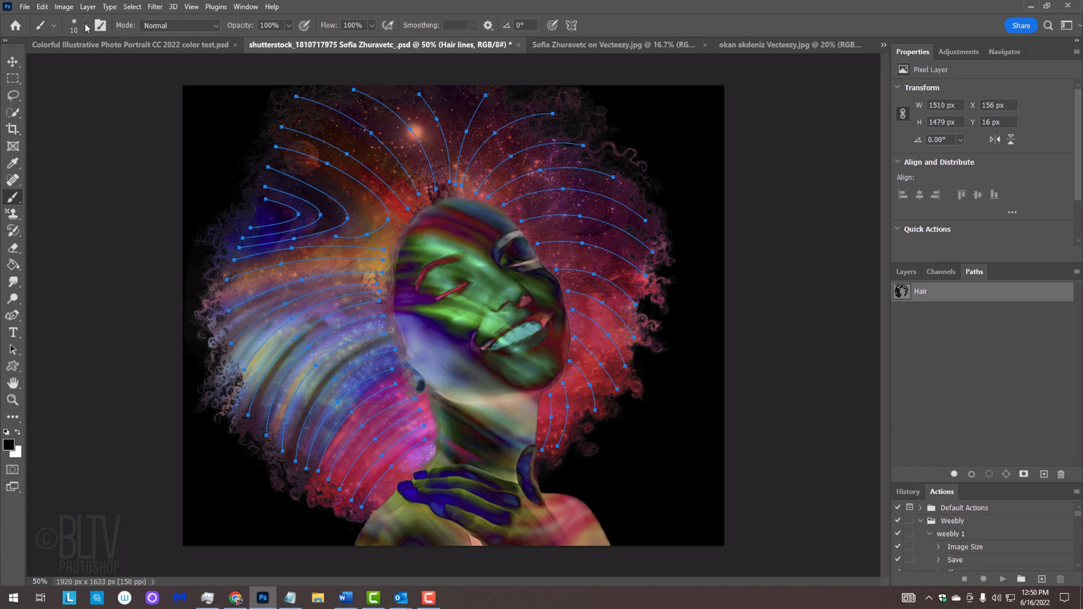
key("F5")
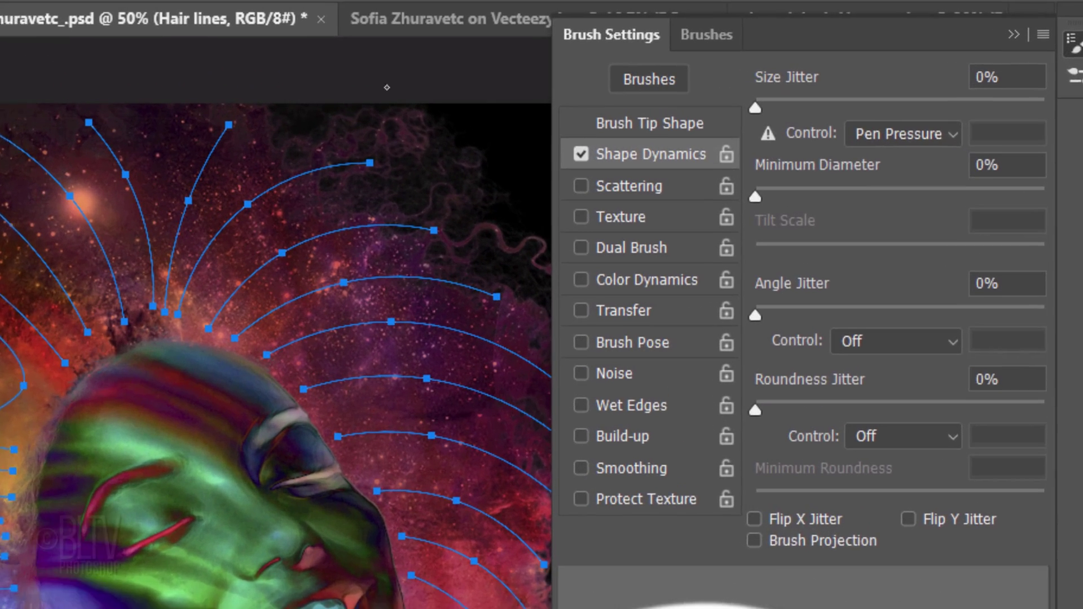
left_click(667, 99)
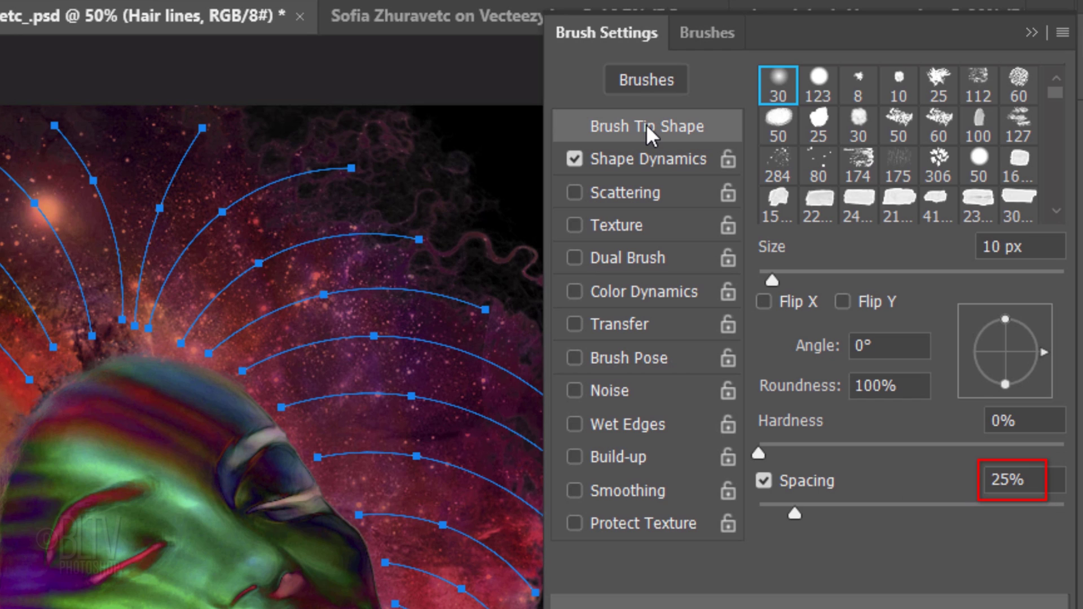
left_click(642, 158)
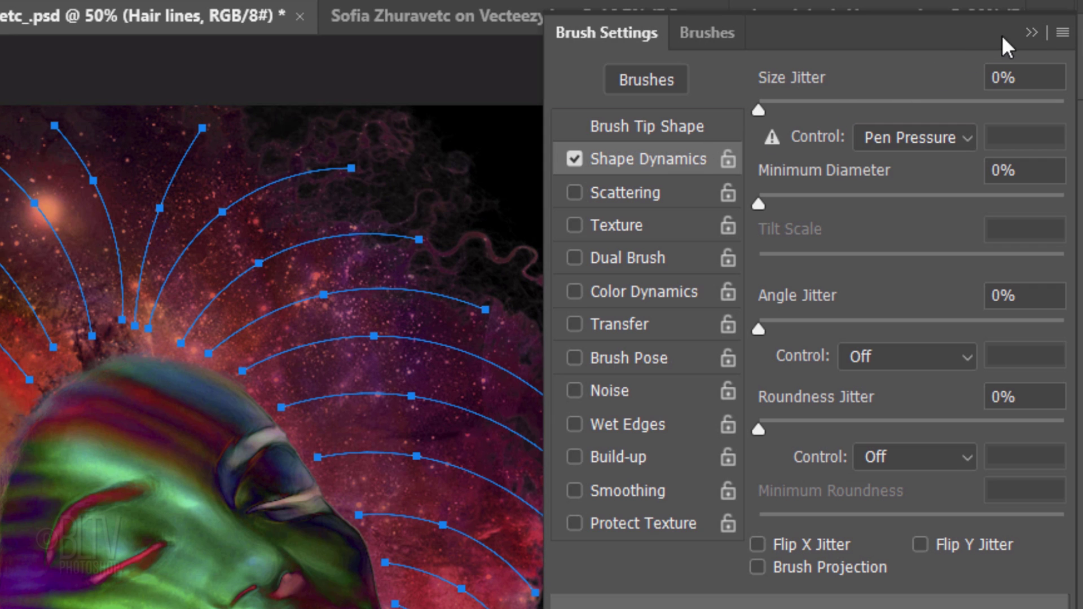
left_click(1030, 32)
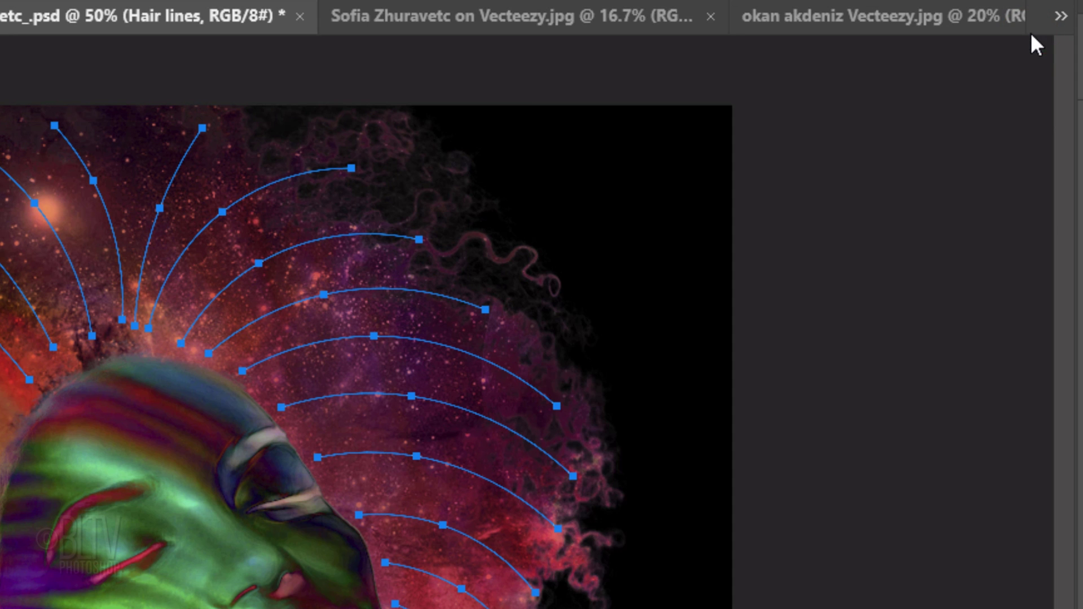
Switch to white and stroke the Hair path with the brush using simulated pressure.
key("x")
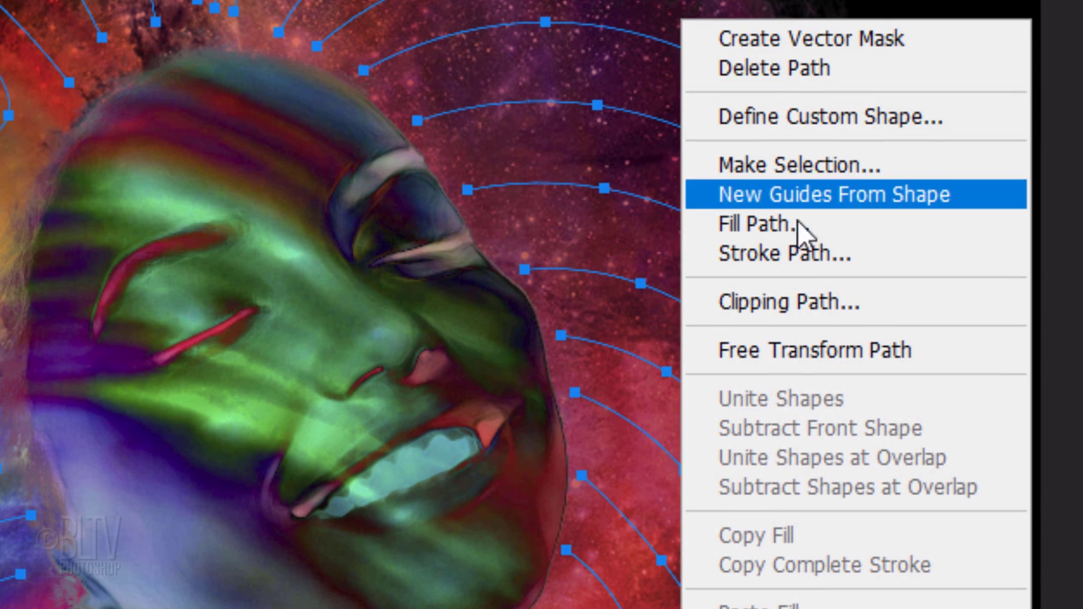
left_click(782, 256)
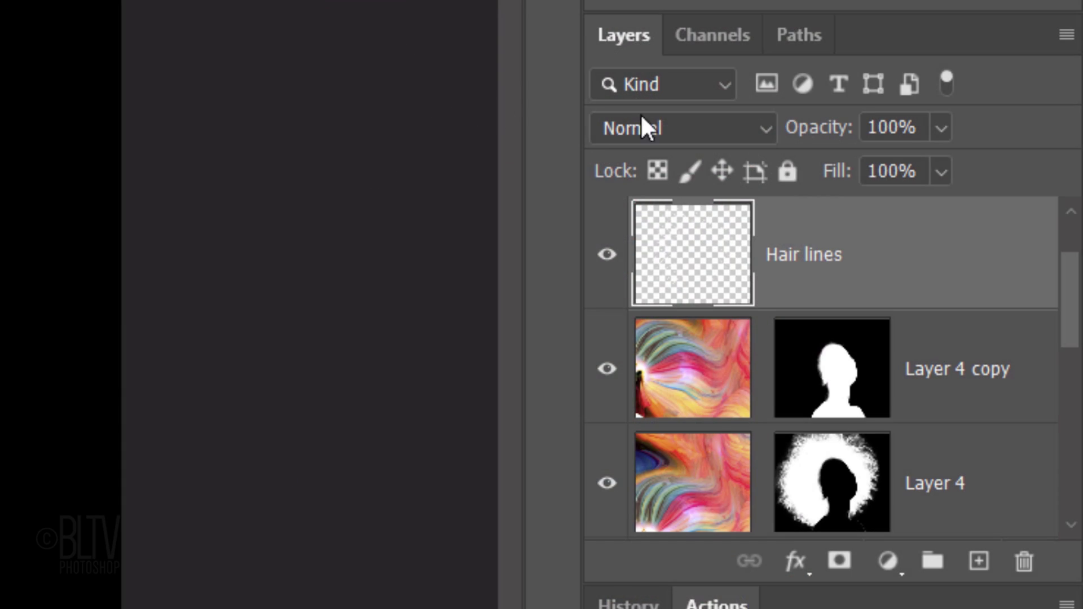
Set Hair lines to Overlay and give a duplicate of it Soft Light blending.
left_click(646, 118)
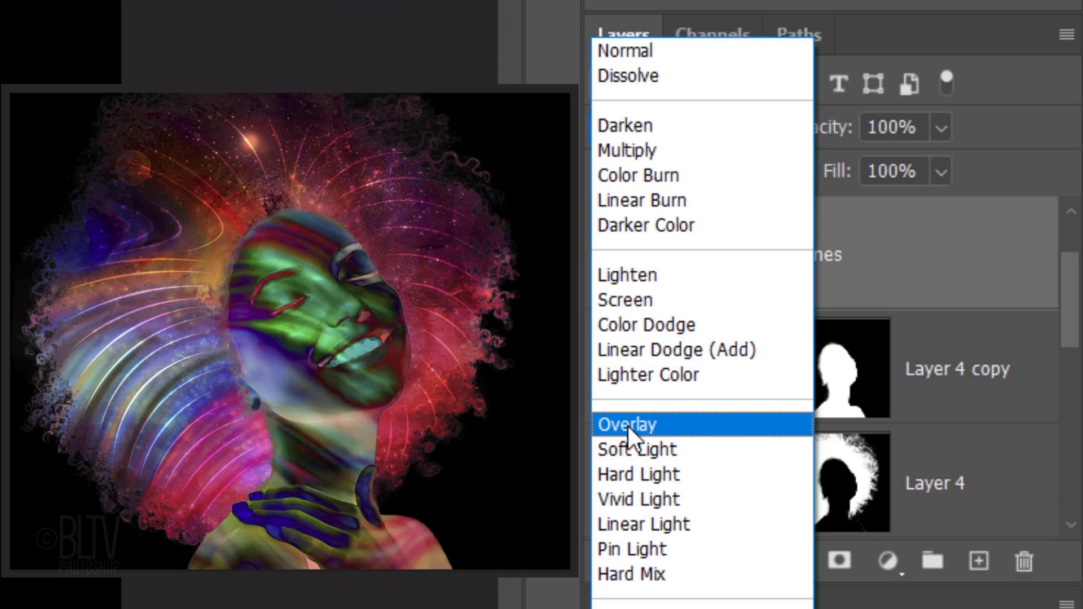
left_click(628, 426)
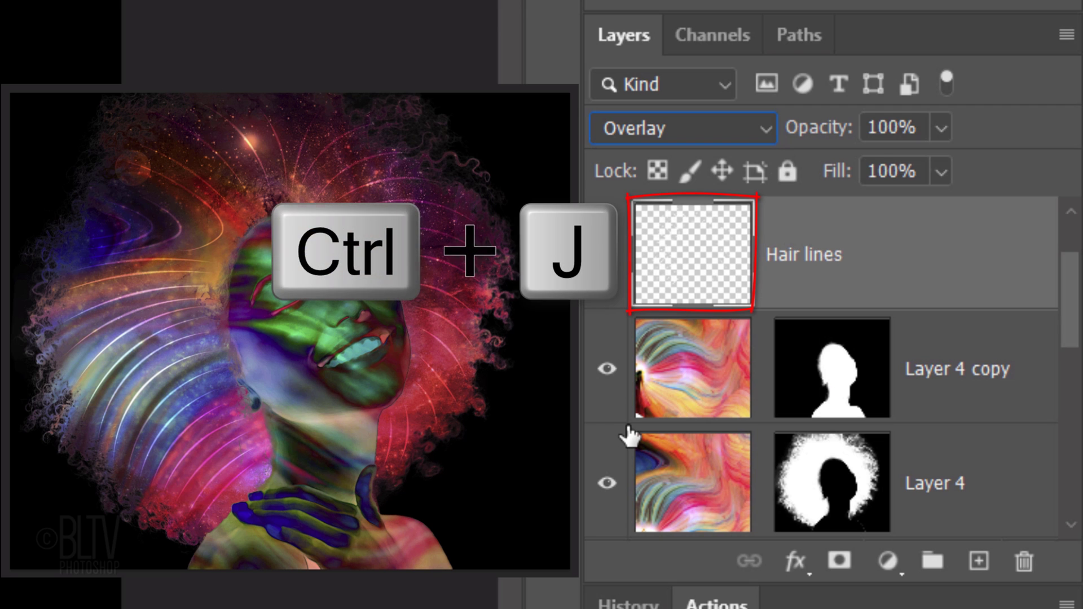
key("ctrl+j")
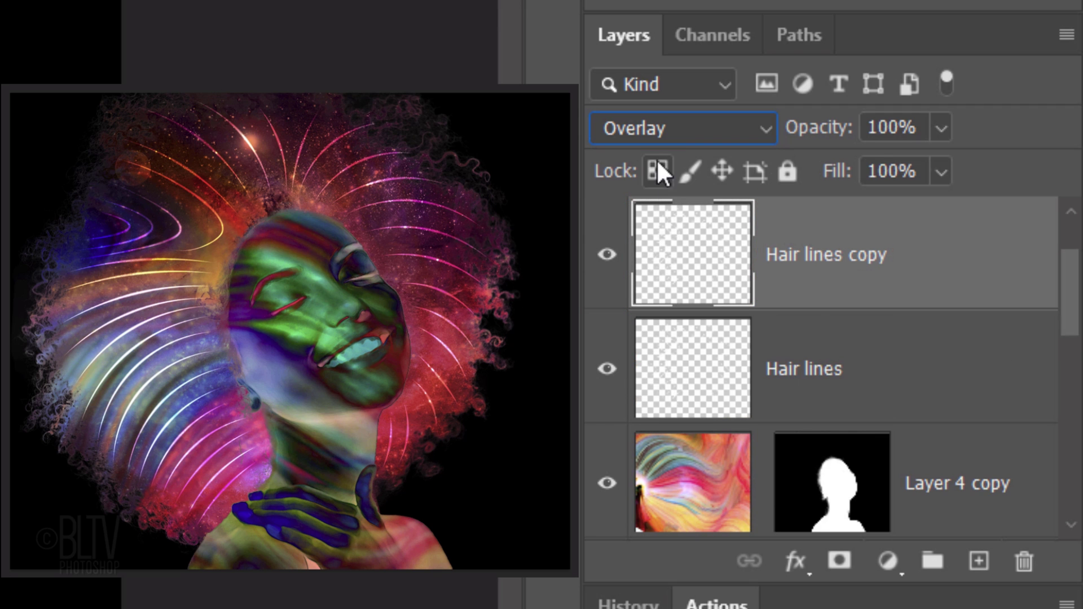
left_click(659, 127)
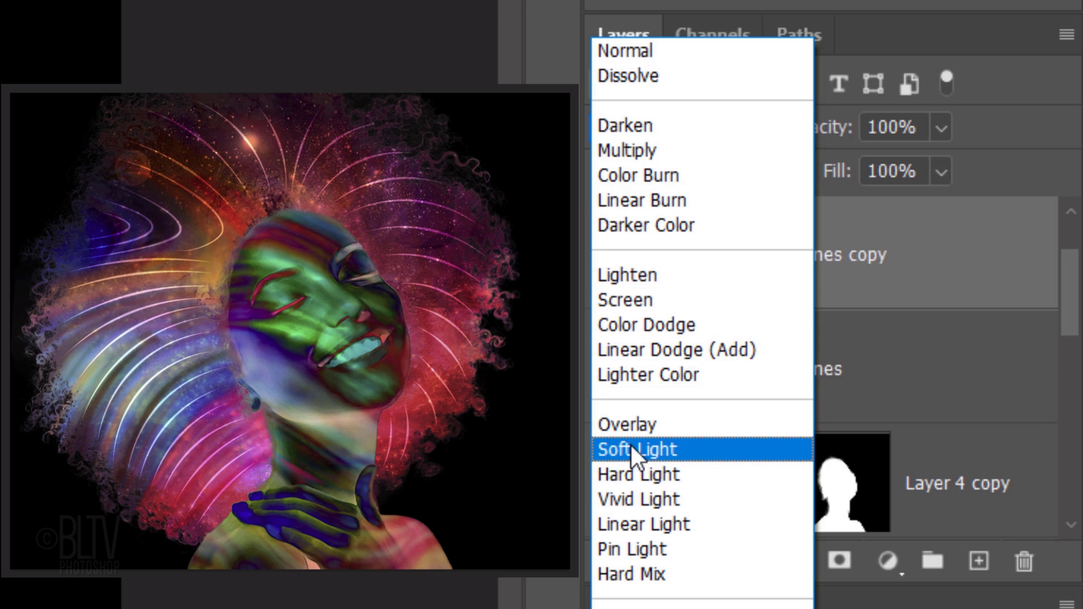
left_click(630, 445)
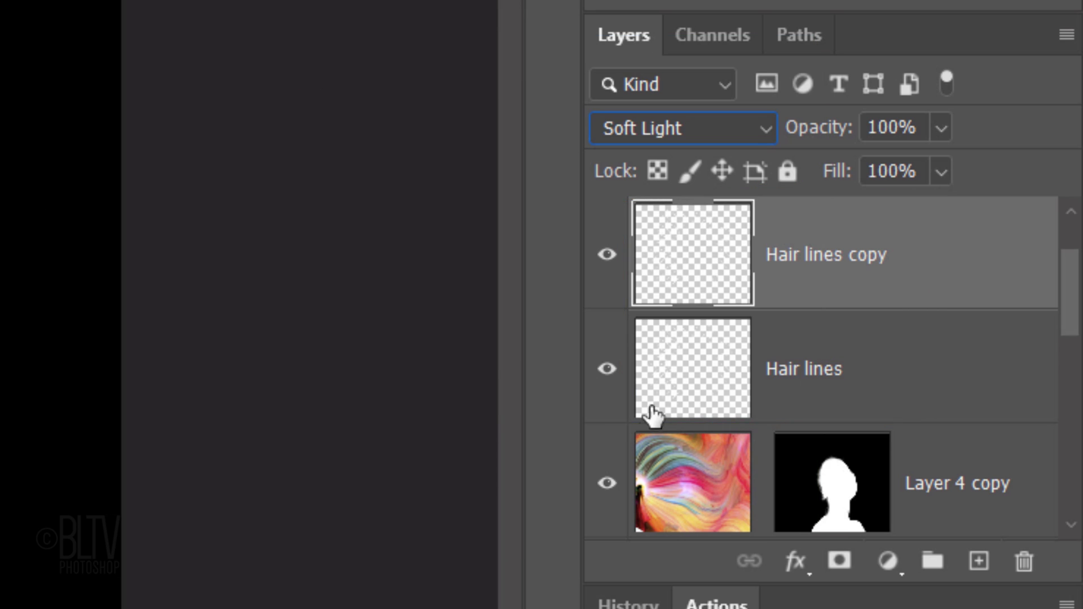
Group both hair line layers into a group named 'Hair lines'.
left_click(691, 374, "shift")
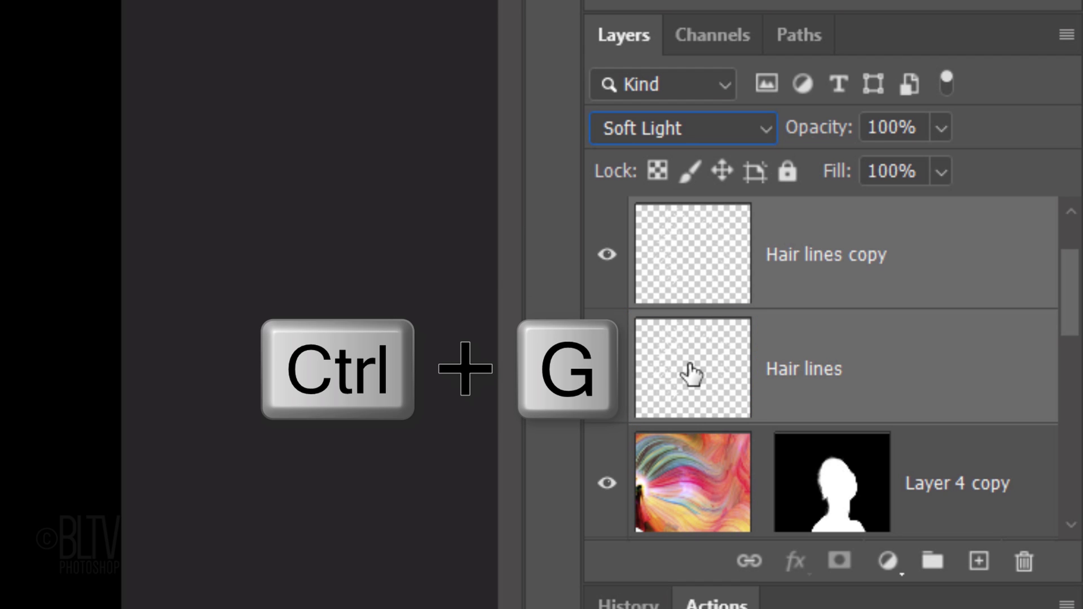
key("ctrl+g")
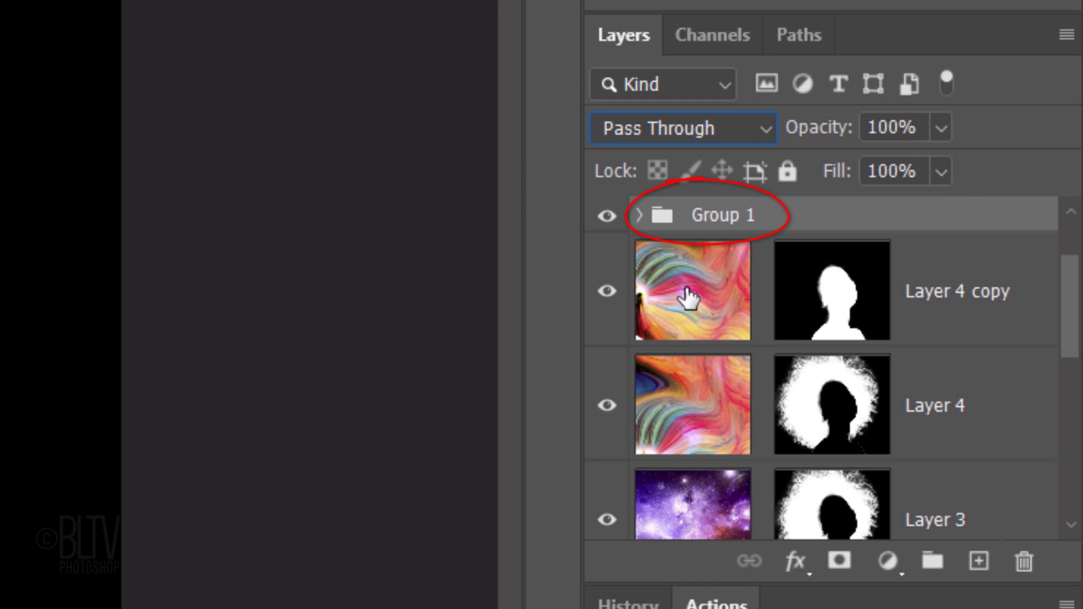
double_click(723, 217)
type("Hair lines")
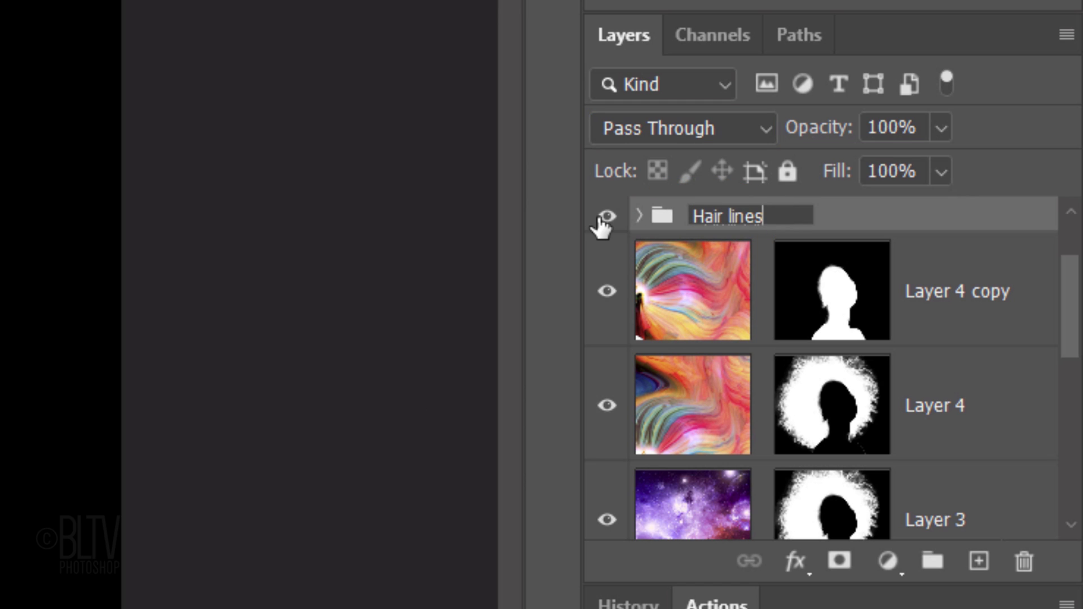
key("Return")
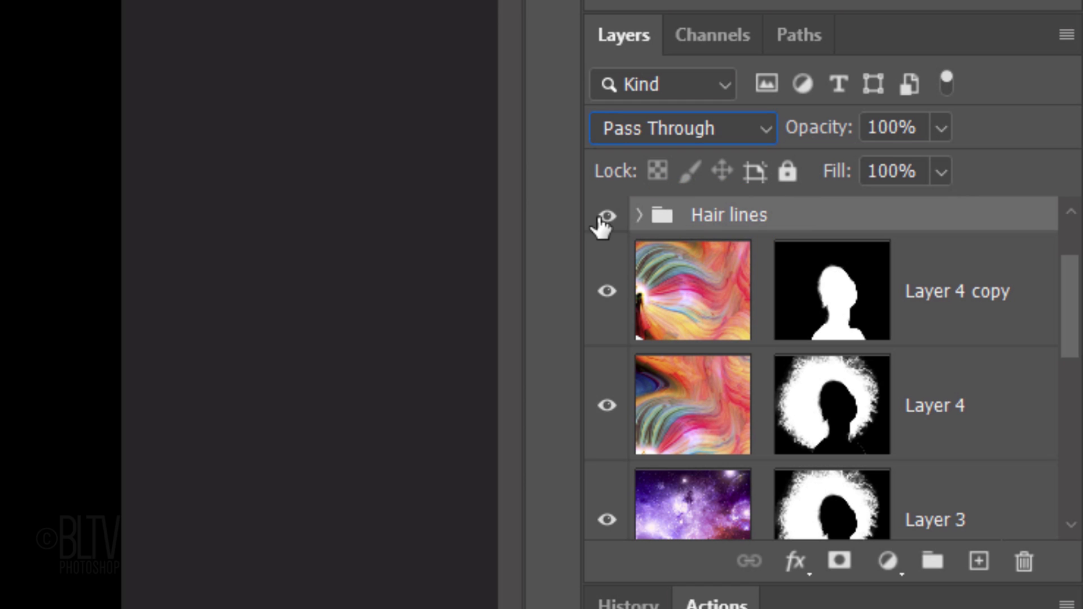
Add a new empty layer above the group and name it Skin lines.
left_click(979, 562)
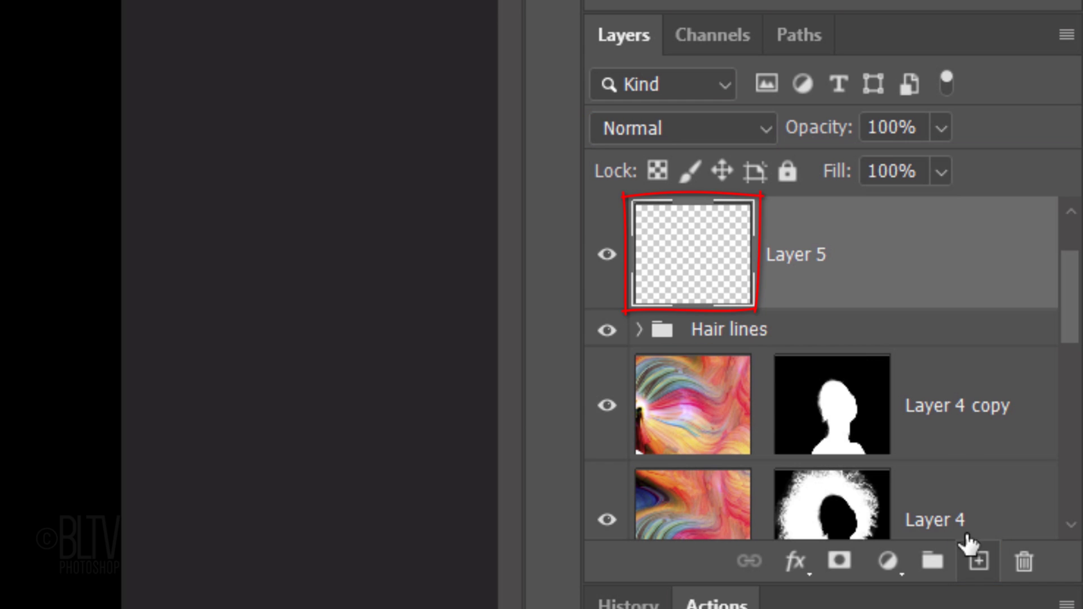
double_click(813, 257)
type("Skin lines")
key("Return")
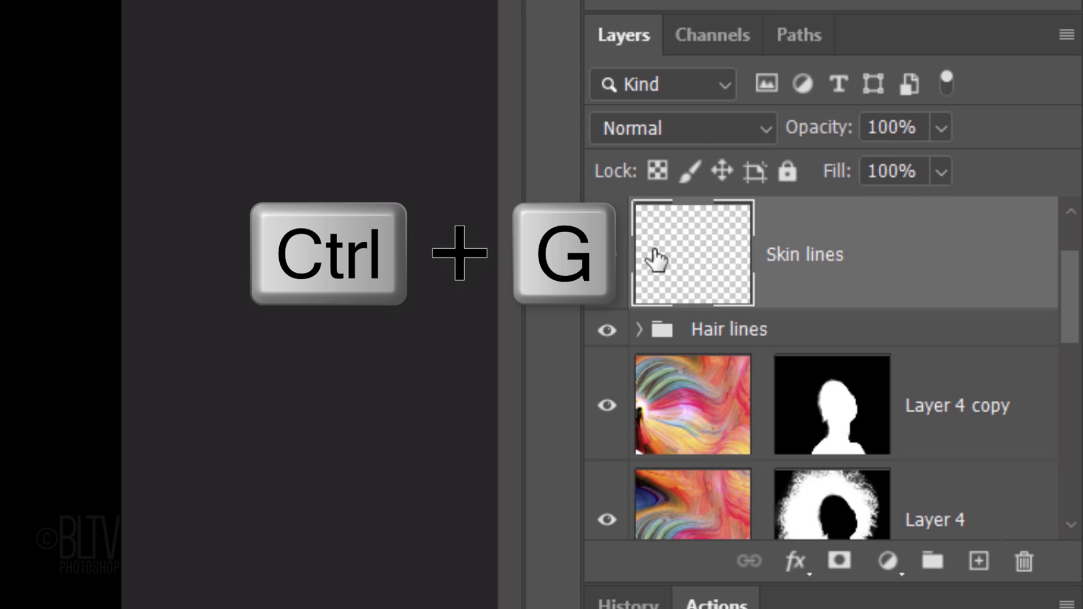
Group Skin lines into a group named Skin Lines, keeping the Skin lines layer active.
key("ctrl+g")
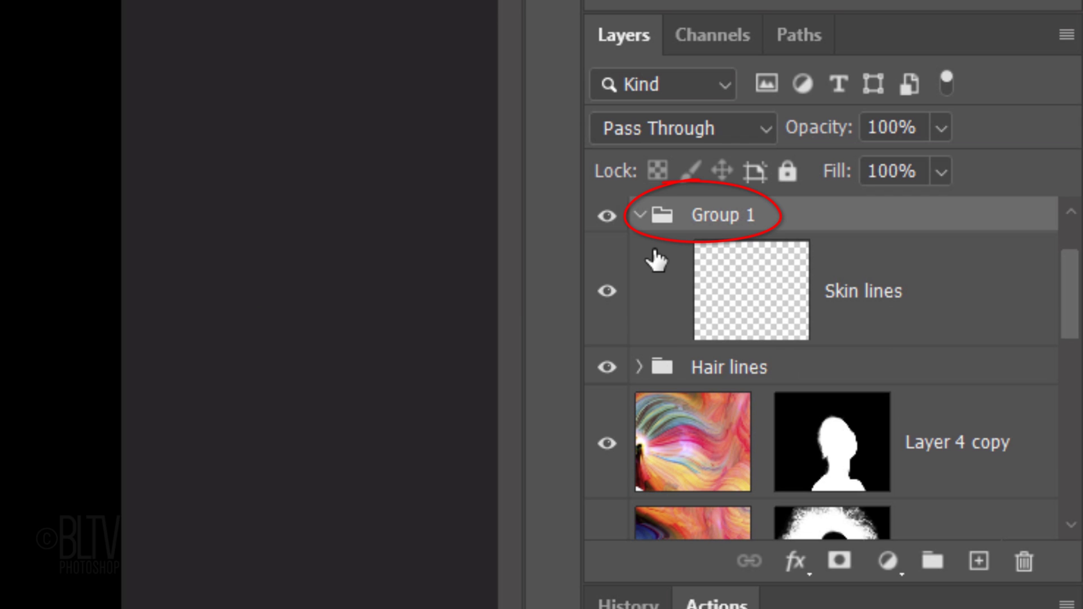
double_click(728, 213)
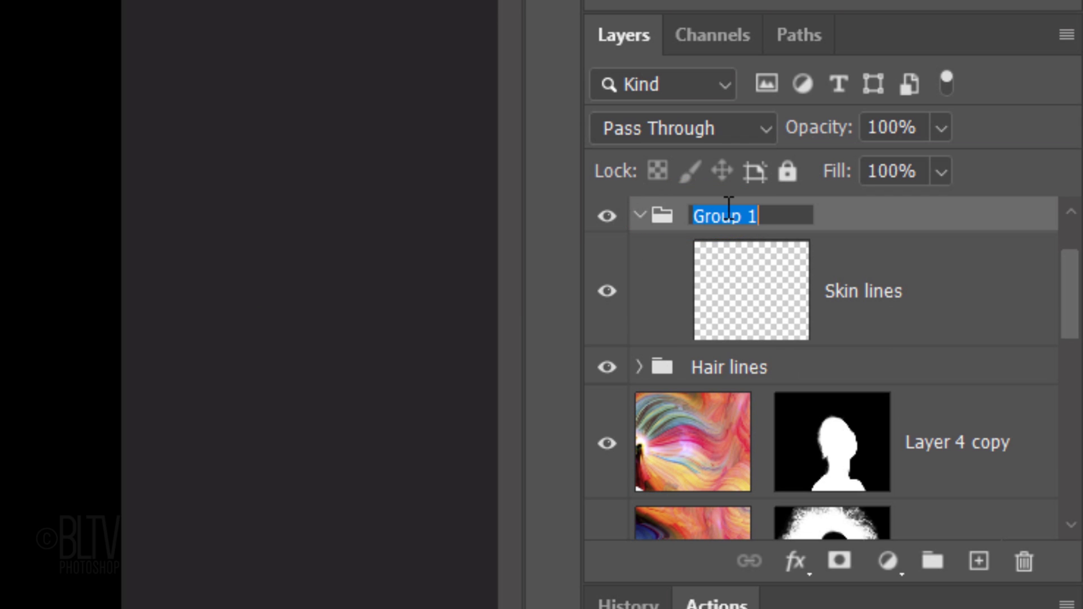
type("Skin Lines")
key("Return")
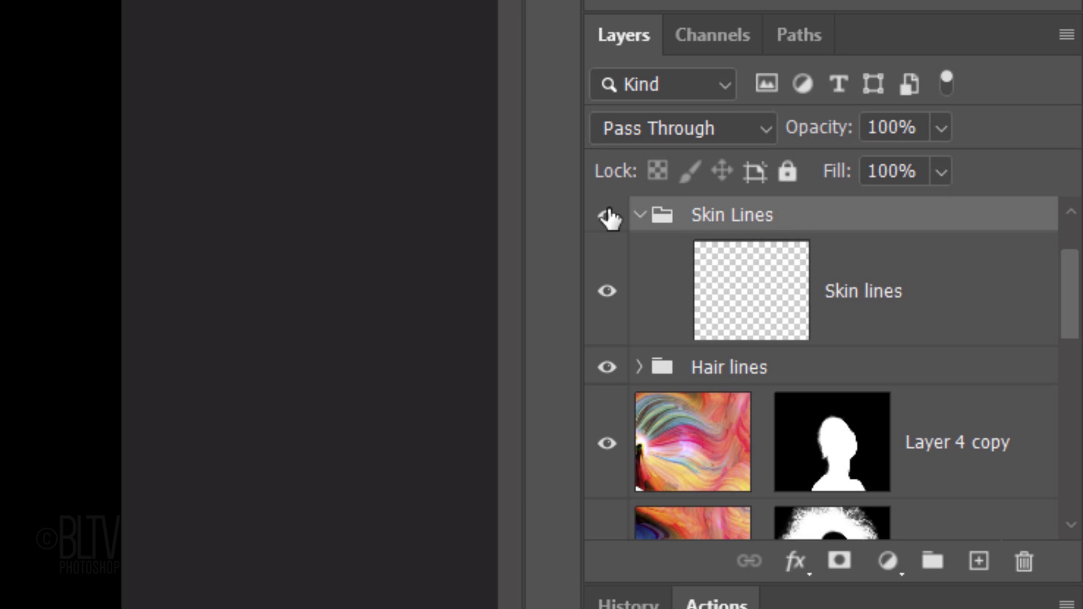
left_click(754, 296)
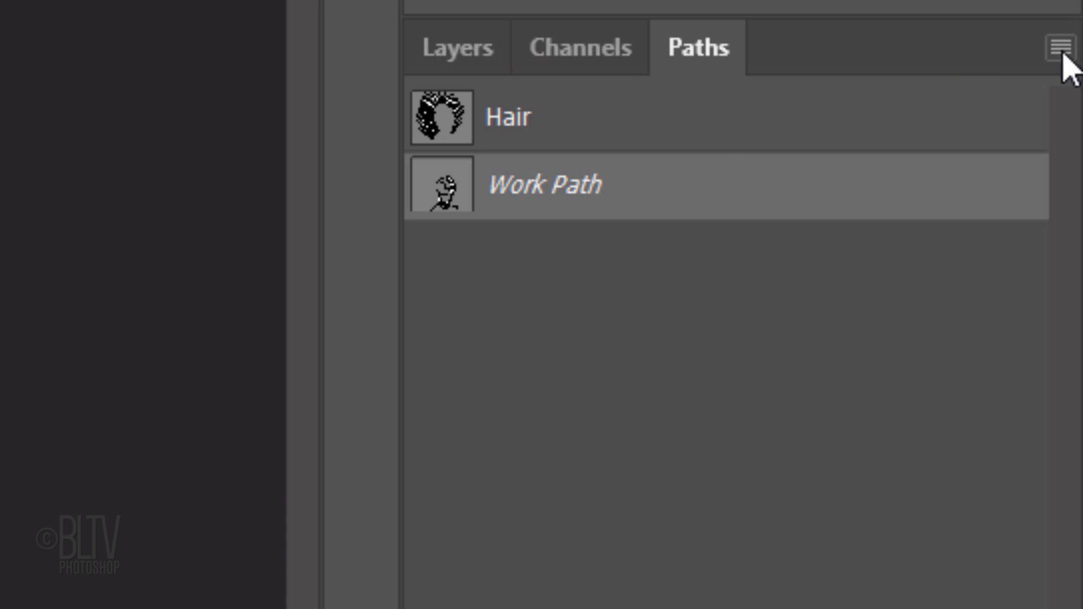
Save the face work path as Skin lines and stroke it with the brush in white.
left_click(1061, 48)
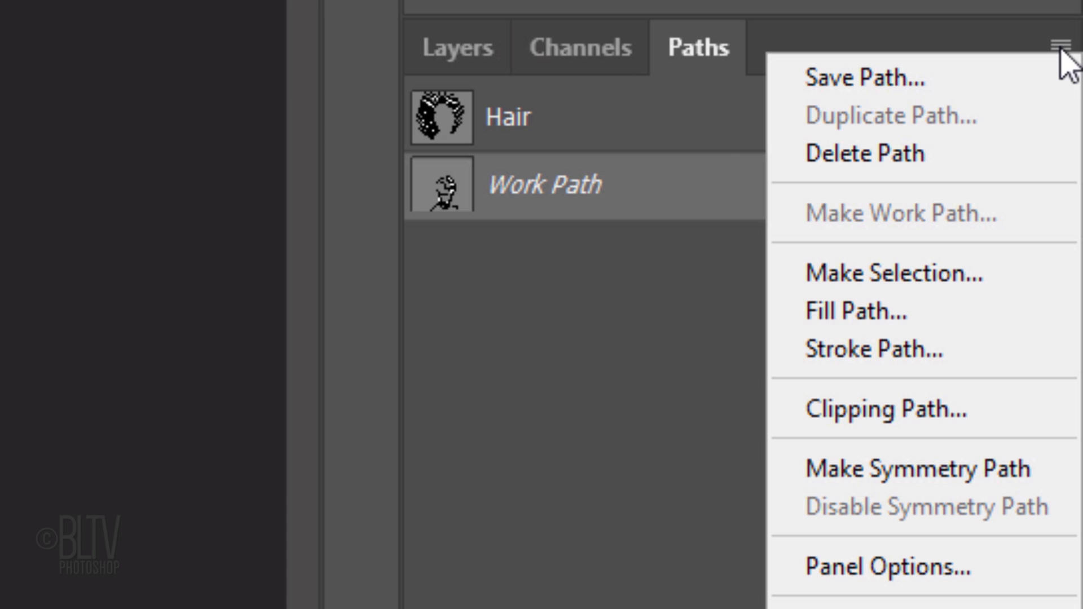
left_click(862, 79)
type("Skin line")
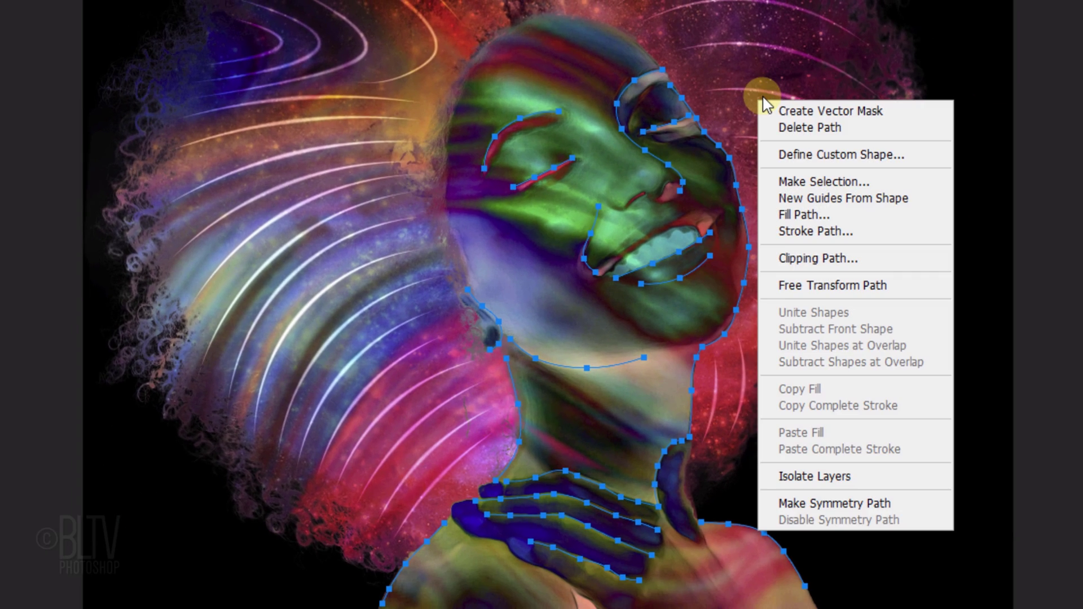
left_click(811, 228)
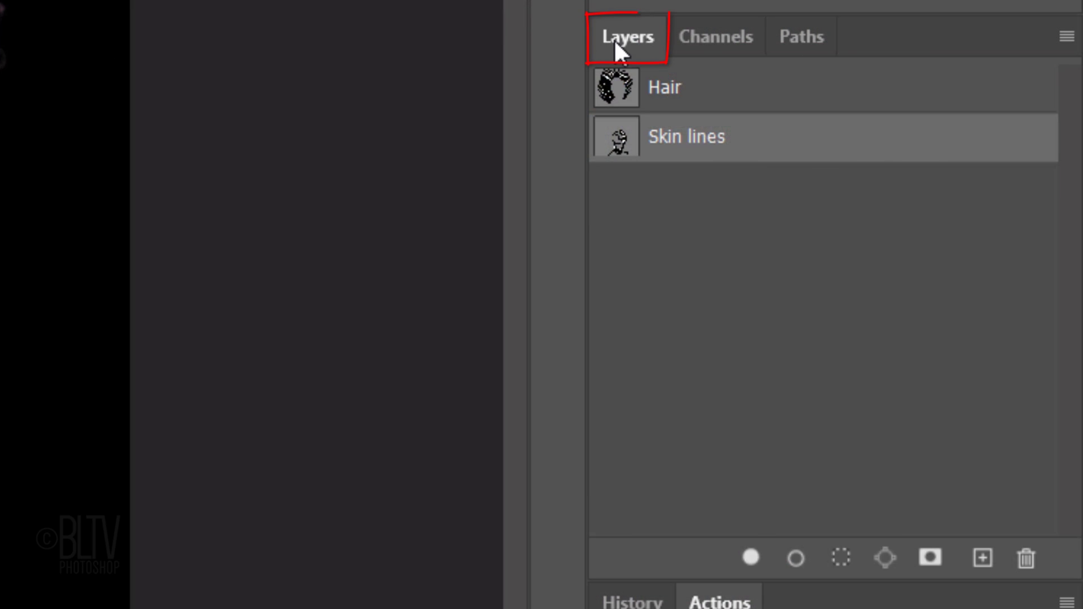
Set the Skin lines layer's blend mode to Overlay.
left_click(614, 39)
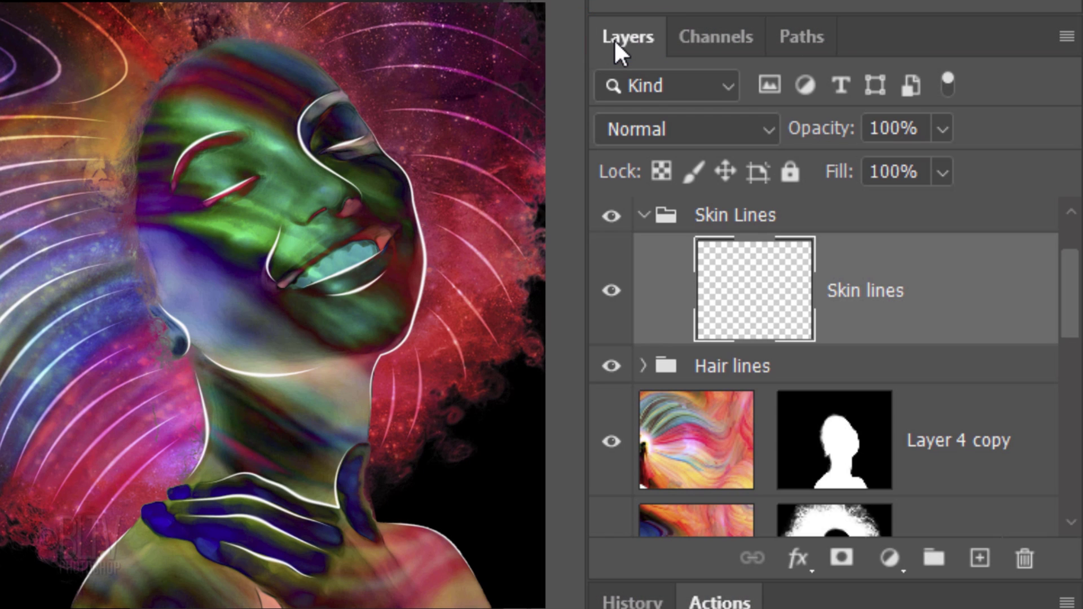
left_click(684, 129)
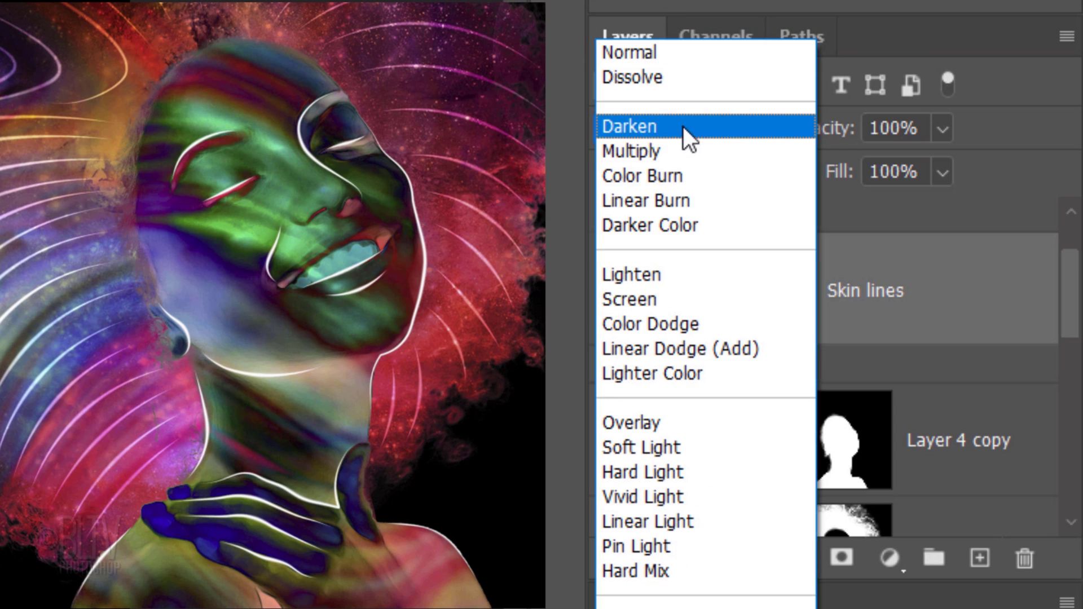
left_click(625, 422)
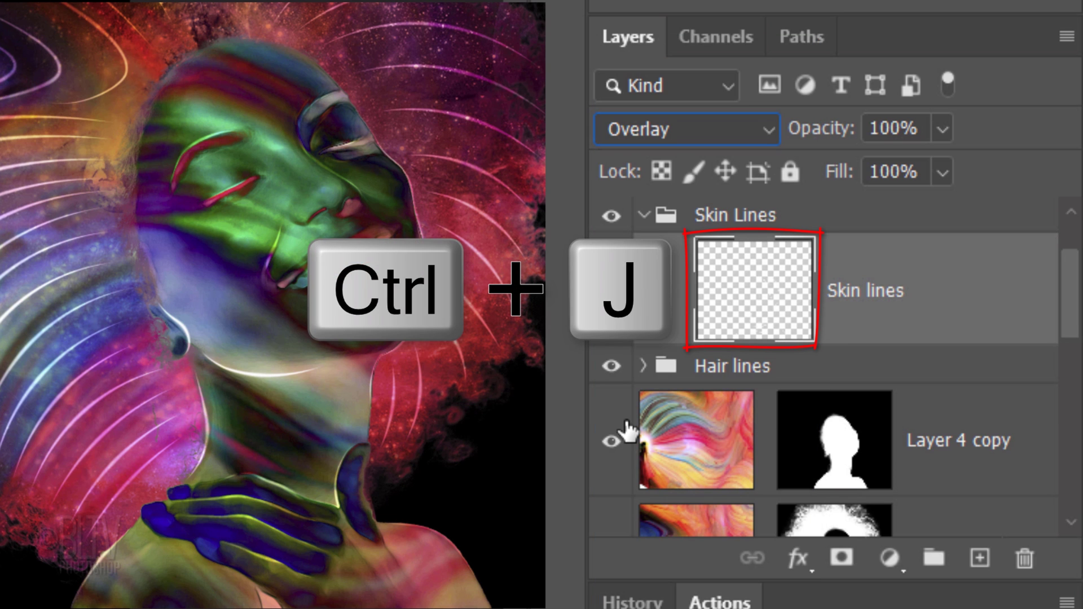
Duplicate Skin lines and set the Skin lines copy to Soft Light.
key("ctrl+j")
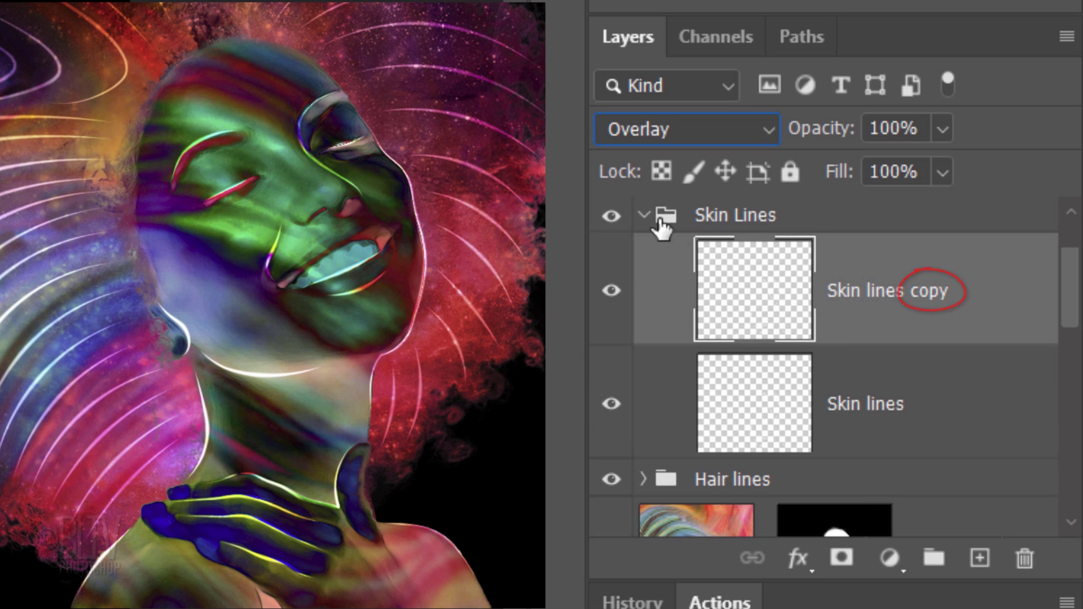
left_click(661, 127)
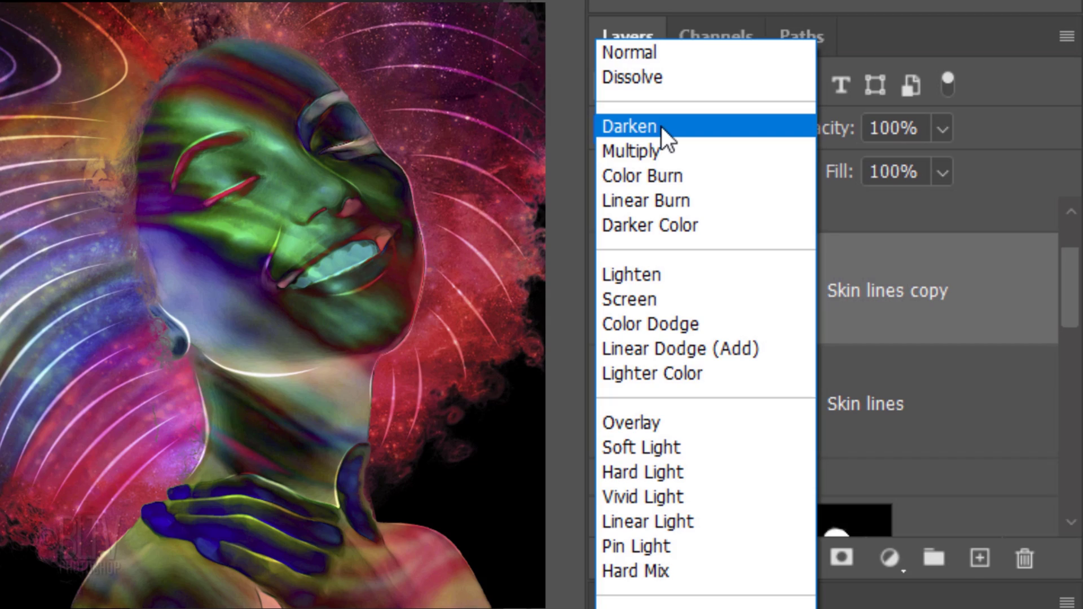
left_click(640, 447)
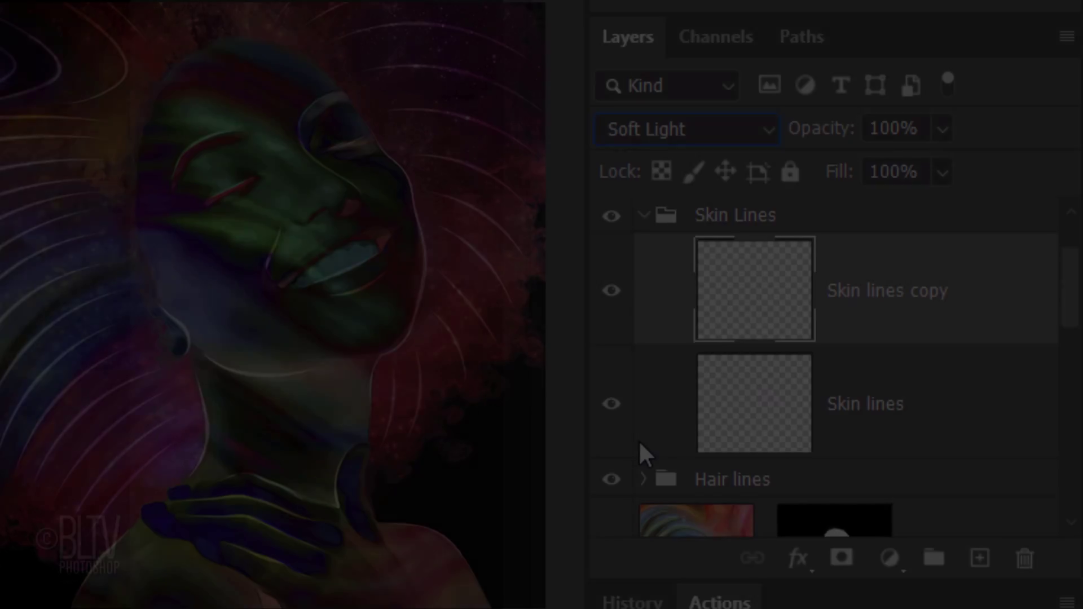